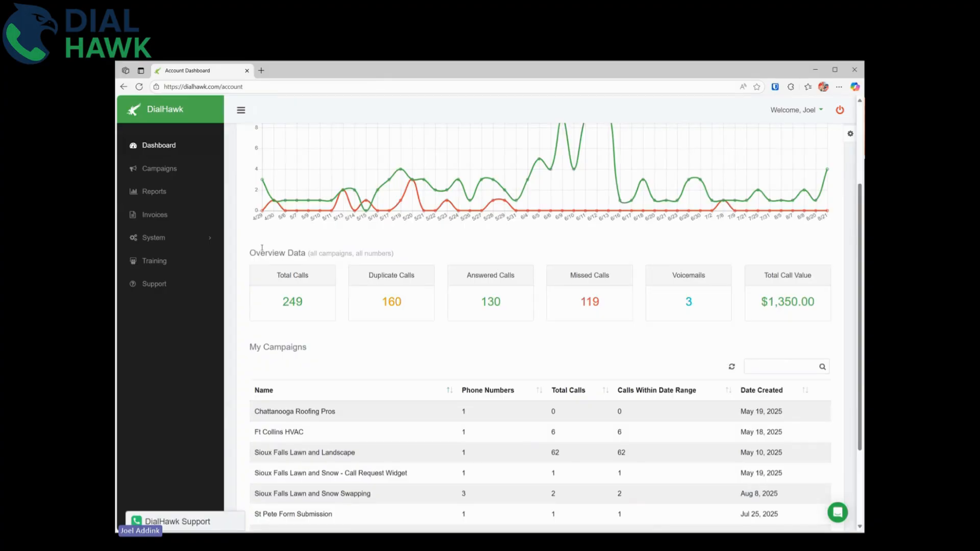
Reload the dashboard to show 249 total calls, 130 answered, 119 missed, $1,350.00 value.
{"action": "key", "text": "F5"}
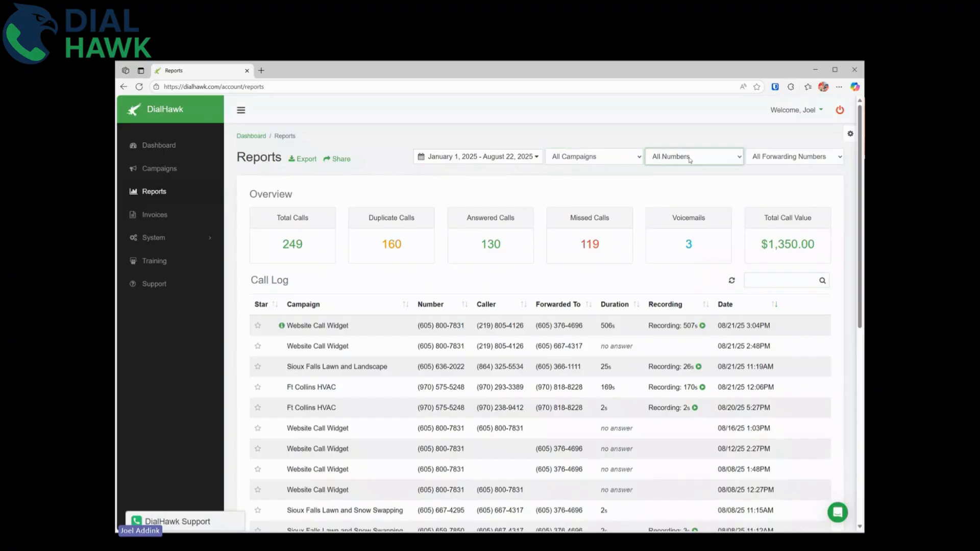
Start a Reports call export for Year to Date and the Sioux Falls Lawn and Landscape campaign.
{"action": "left_click", "coordinate": [780, 163]}
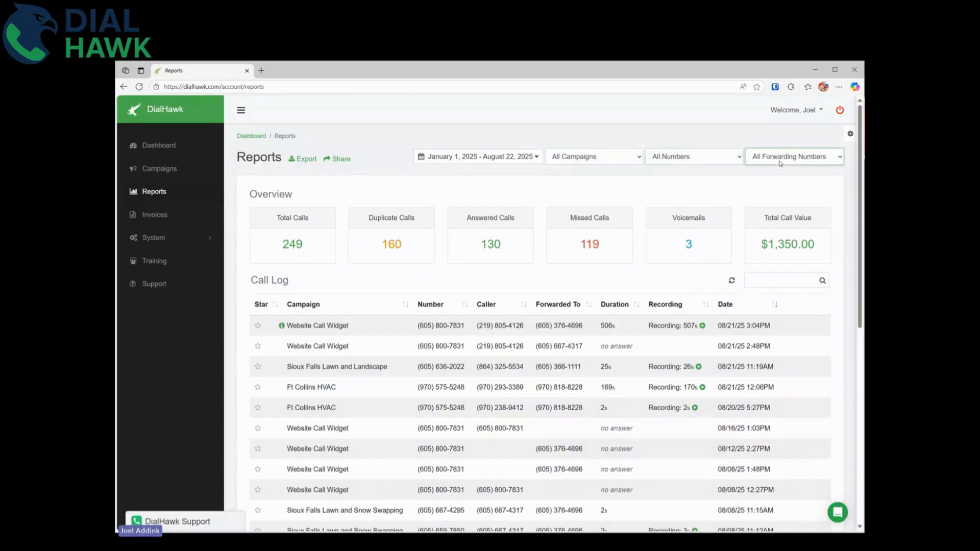
{"action": "left_click", "coordinate": [301, 160]}
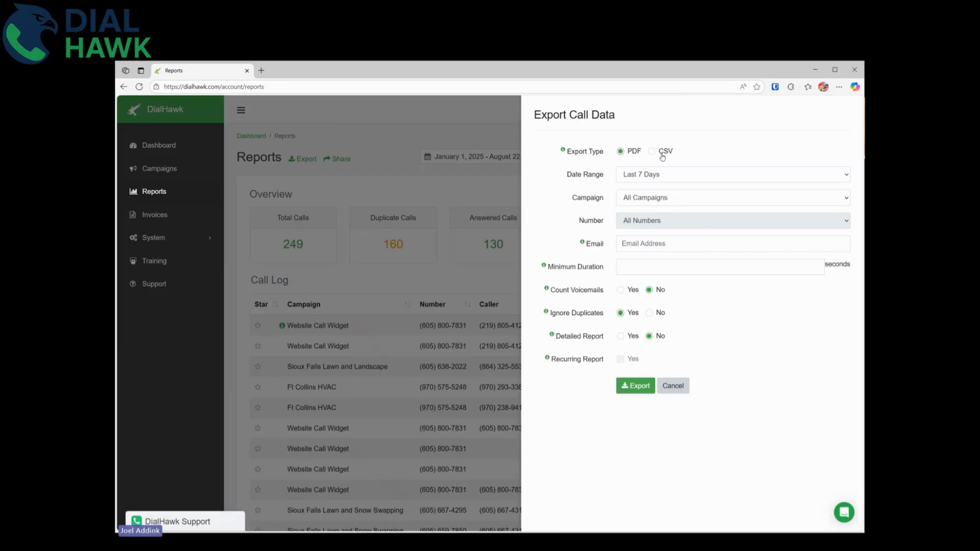
{"action": "left_click", "coordinate": [679, 177]}
{"action": "left_click", "coordinate": [668, 250]}
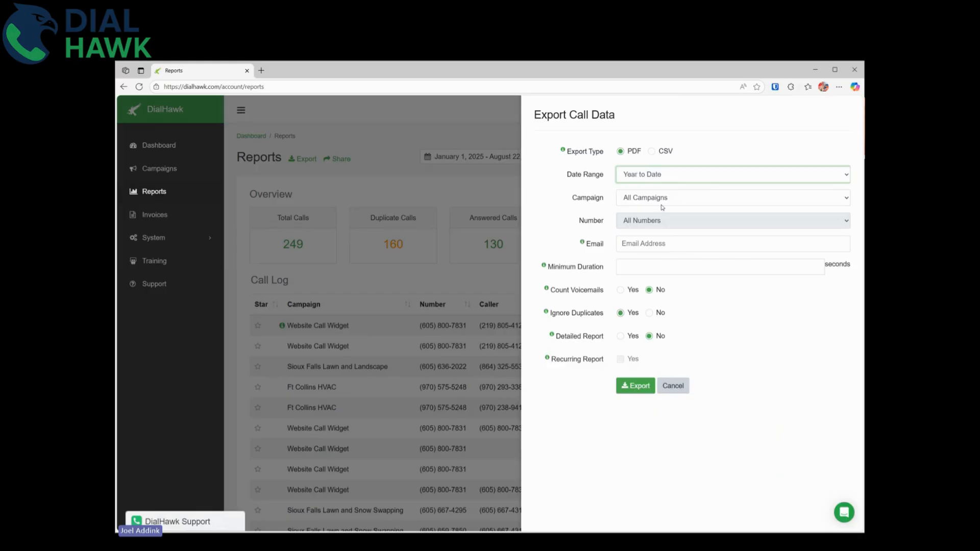
{"action": "left_click", "coordinate": [657, 201]}
{"action": "left_click", "coordinate": [671, 254]}
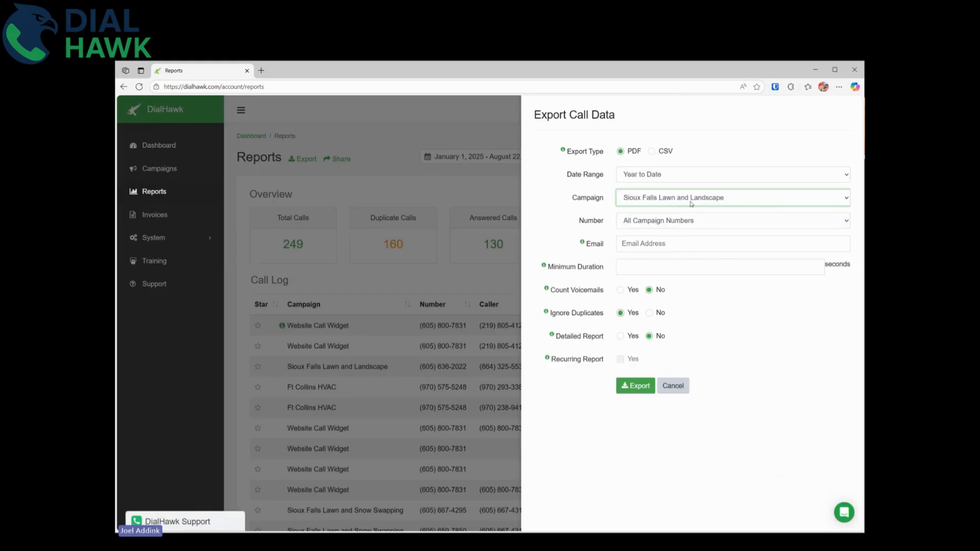
Enter the recipient's e-mail, set a 30-second minimum duration, and mark it a recurring report.
{"action": "left_click", "coordinate": [661, 244]}
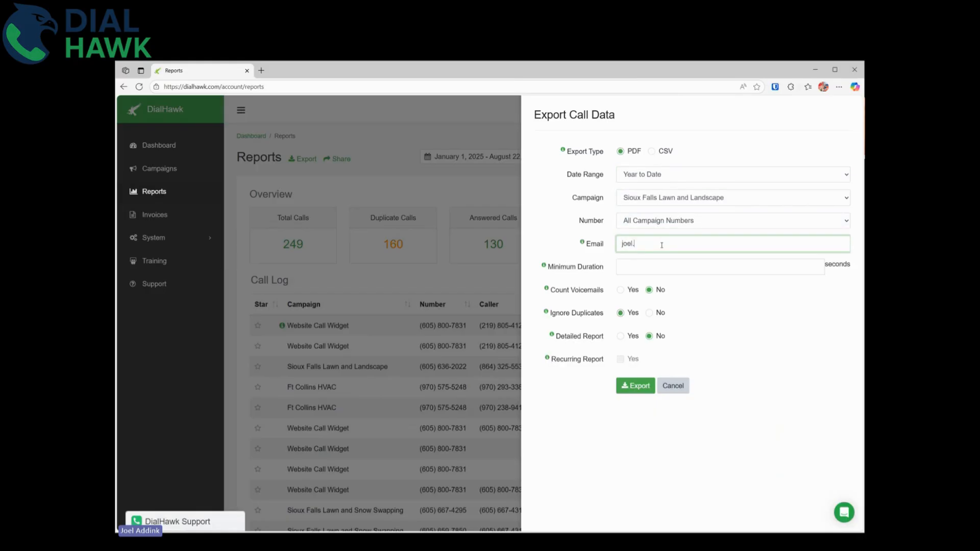
{"action": "left_click", "coordinate": [633, 262]}
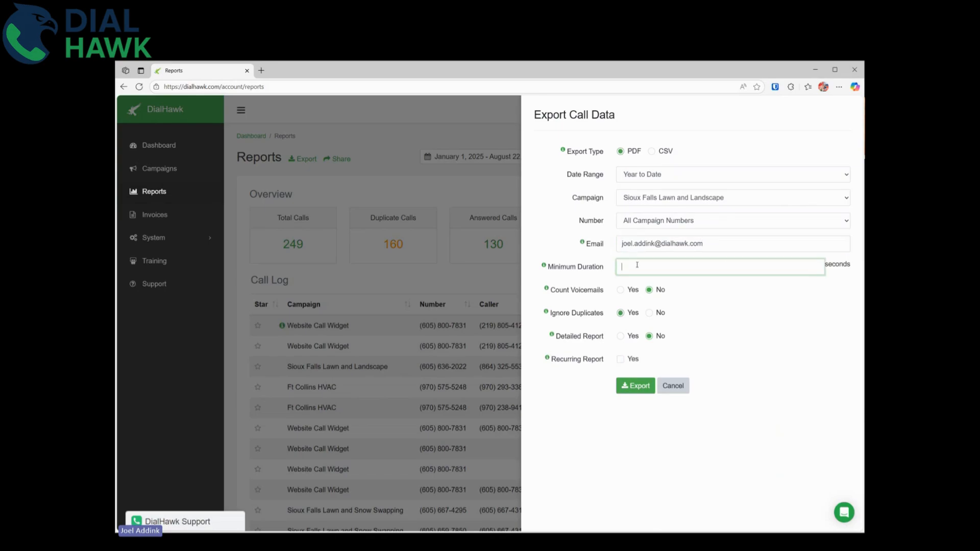
{"action": "mouse_move", "coordinate": [545, 267]}
{"action": "type", "text": "30"}
{"action": "left_click", "coordinate": [735, 331]}
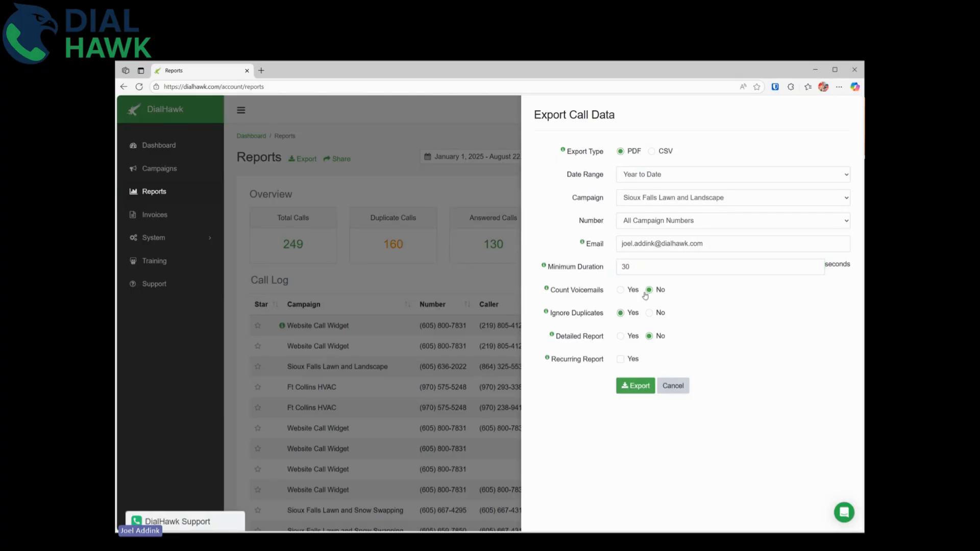
{"action": "left_click", "coordinate": [629, 267]}
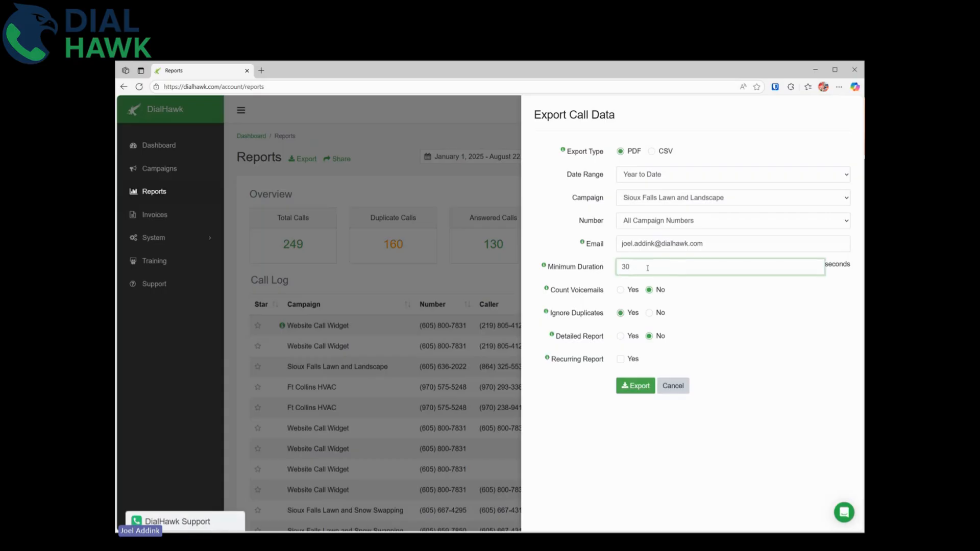
{"action": "left_click", "coordinate": [731, 304]}
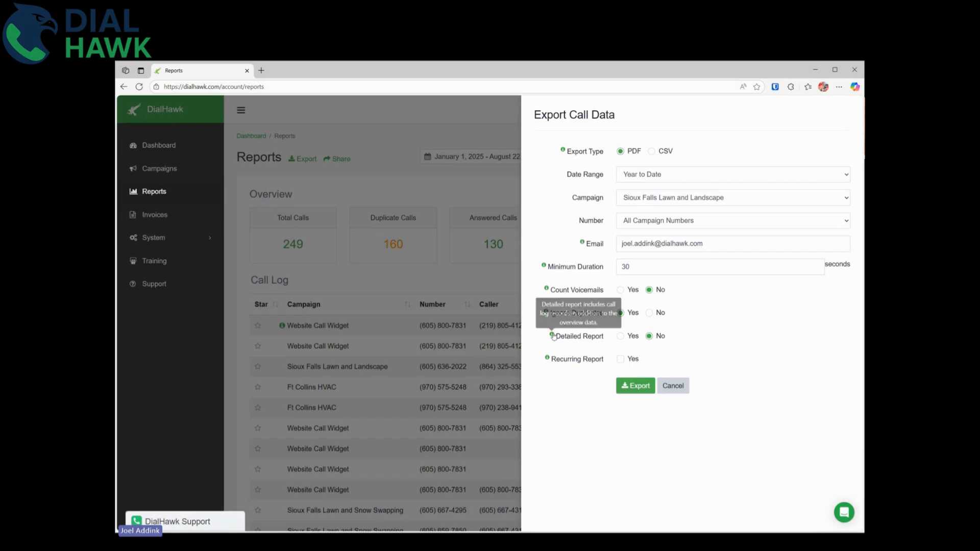
{"action": "mouse_move", "coordinate": [552, 336]}
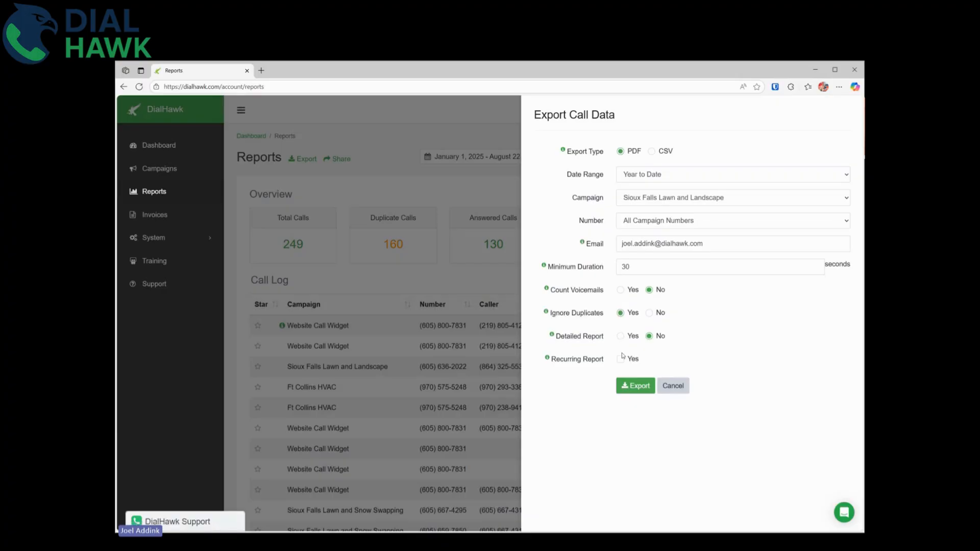
{"action": "mouse_move", "coordinate": [547, 360]}
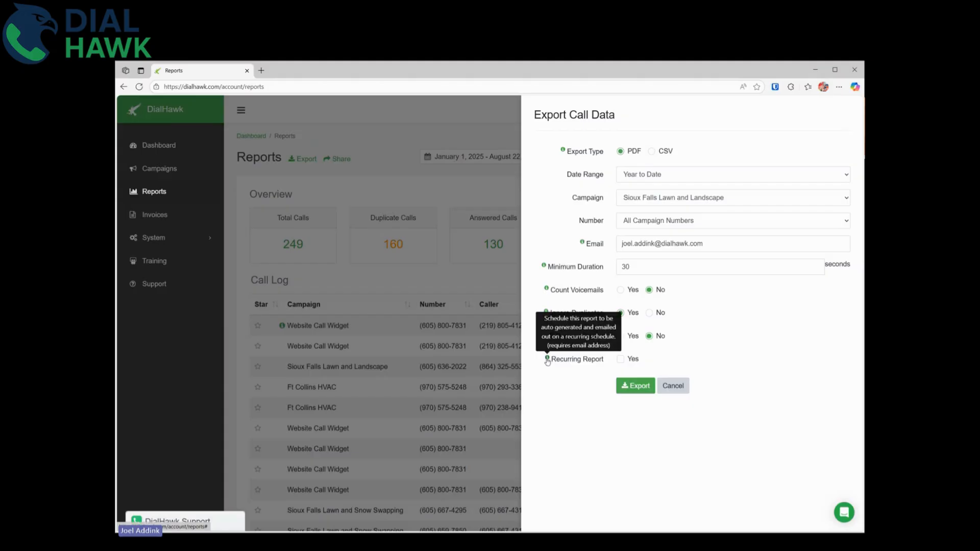
{"action": "left_click", "coordinate": [621, 359]}
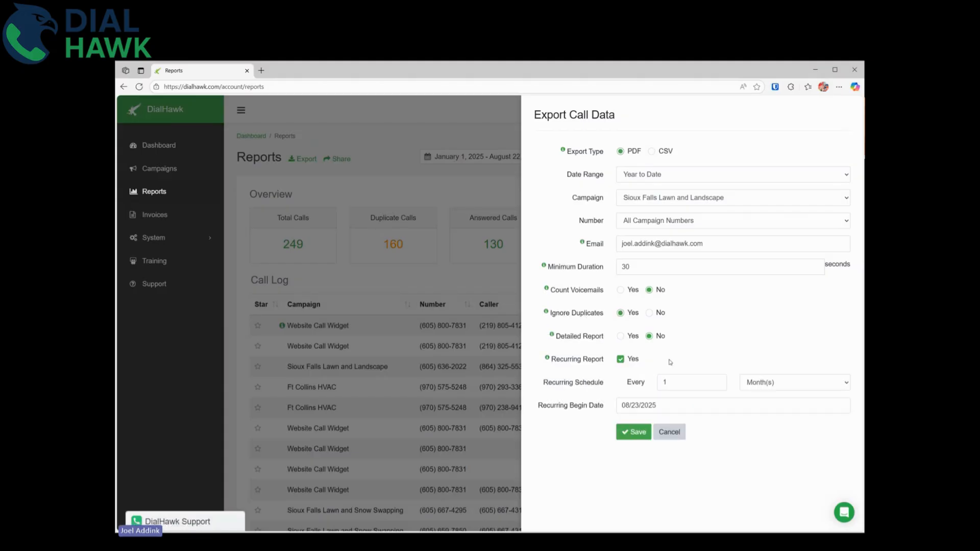
Set the recurring schedule to every 1 week.
{"action": "left_click", "coordinate": [705, 381]}
{"action": "triple_click", "coordinate": [664, 244]}
{"action": "left_click", "coordinate": [688, 385]}
{"action": "key", "text": "Tab"}
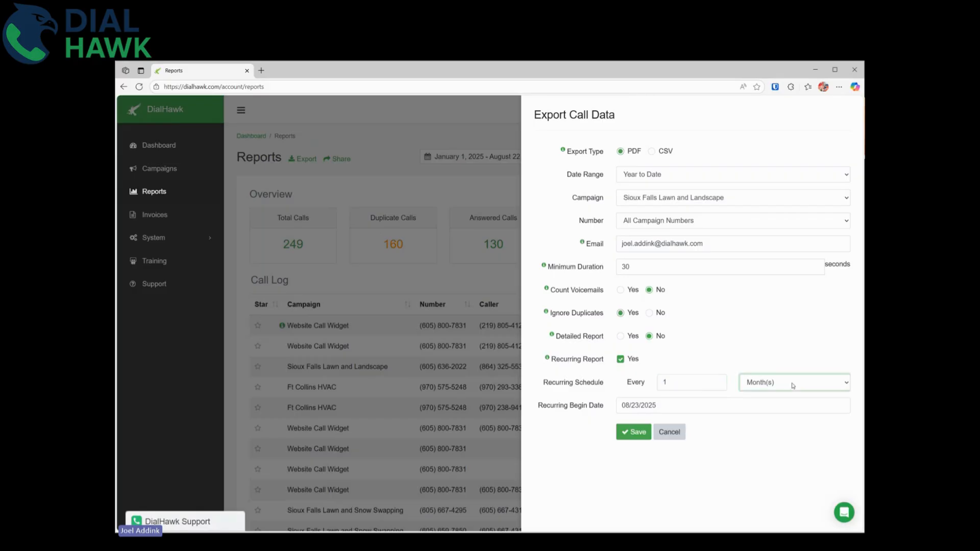
{"action": "double_click", "coordinate": [692, 382]}
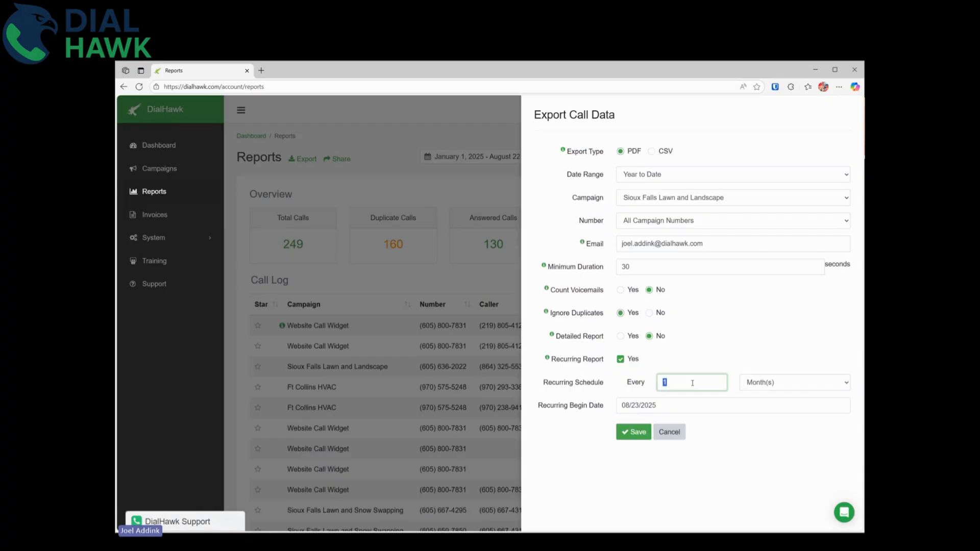
{"action": "type", "text": "6"}
{"action": "double_click", "coordinate": [707, 379]}
{"action": "type", "text": "1"}
{"action": "left_click", "coordinate": [801, 381]}
{"action": "left_click", "coordinate": [788, 413]}
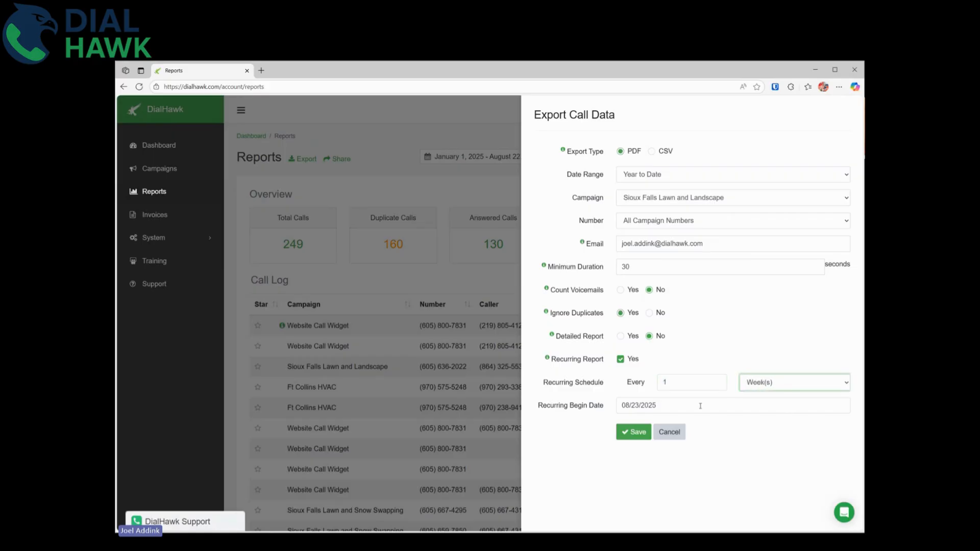
Set the begin date to 08/29/2025, then cancel the export form.
{"action": "left_click", "coordinate": [694, 406]}
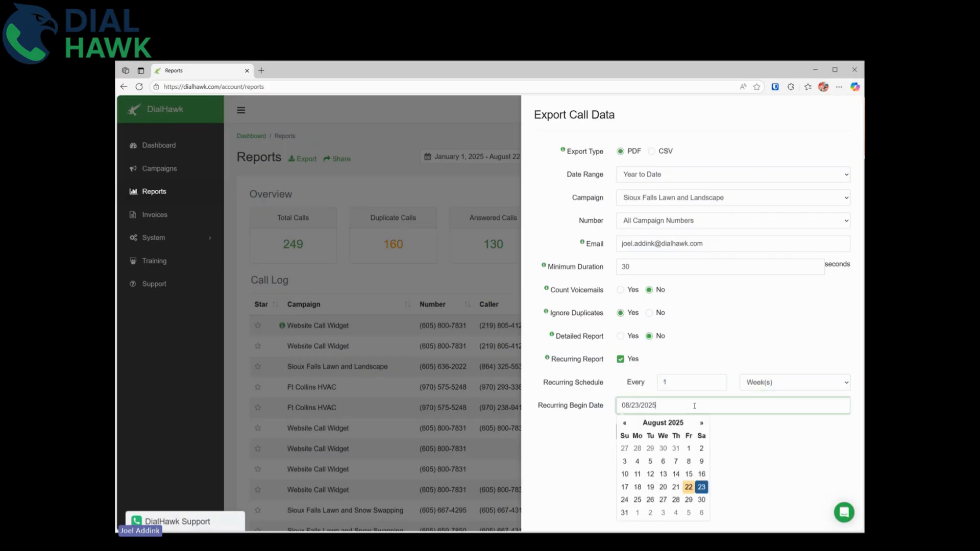
{"action": "left_click", "coordinate": [688, 500]}
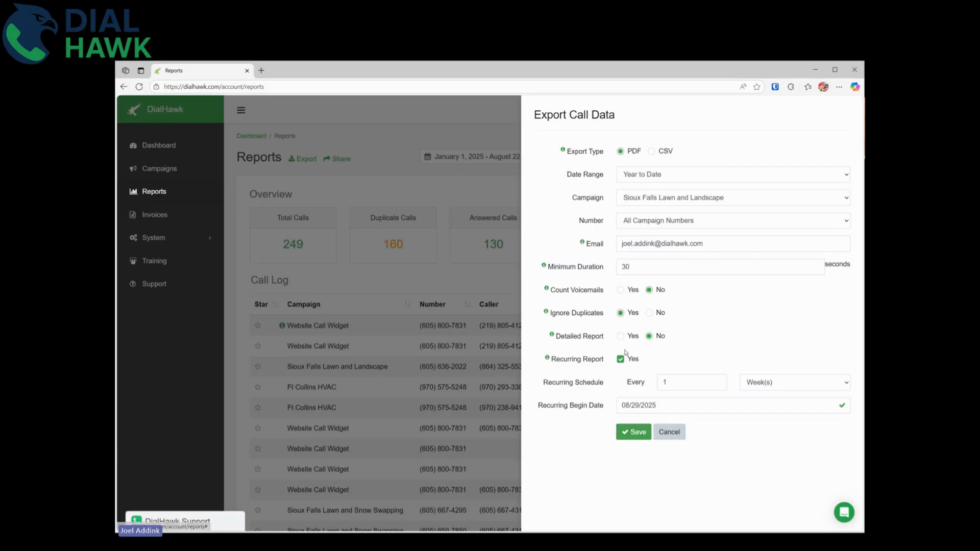
{"action": "double_click", "coordinate": [709, 250]}
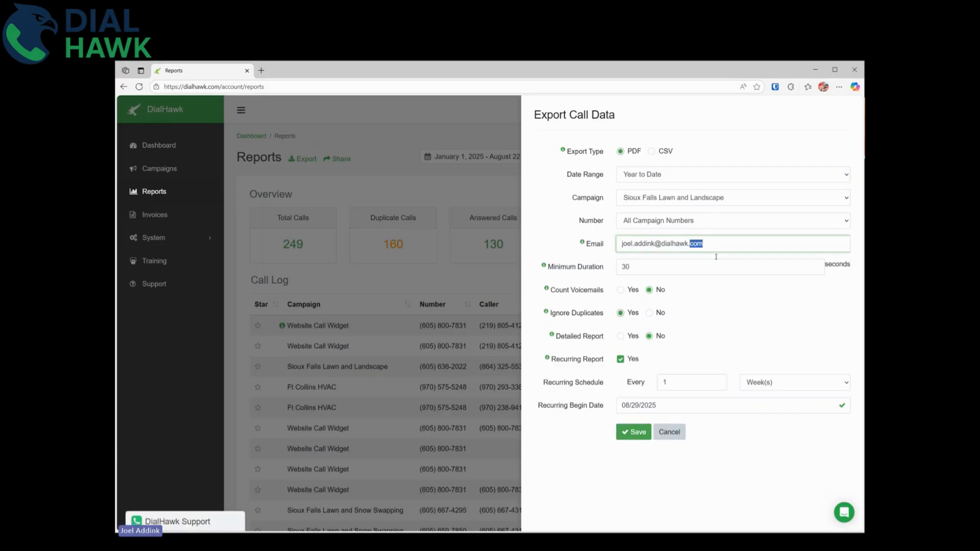
{"action": "left_click", "coordinate": [669, 431]}
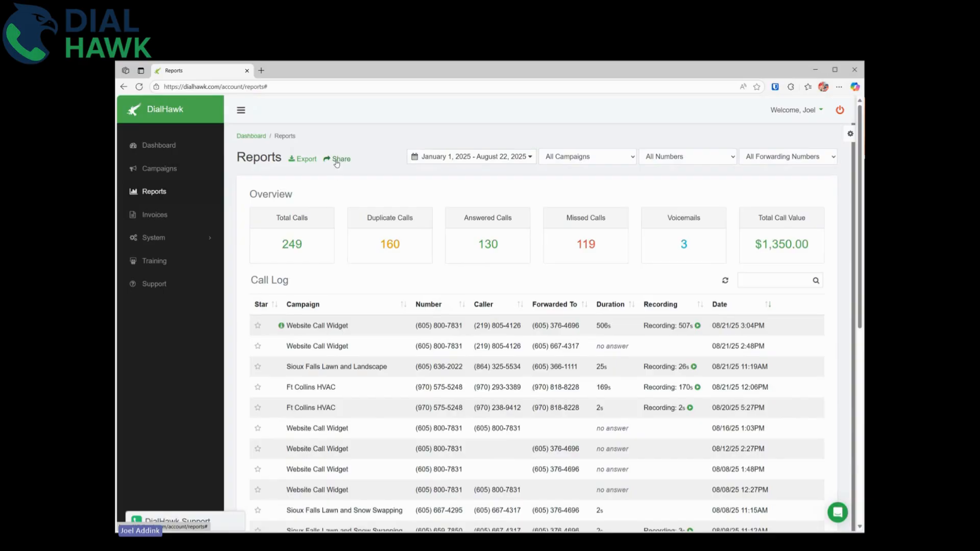
Share the call log hiding campaign numbers, showing overview, ignoring duplicates, with 30-second minimum.
{"action": "left_click", "coordinate": [336, 161]}
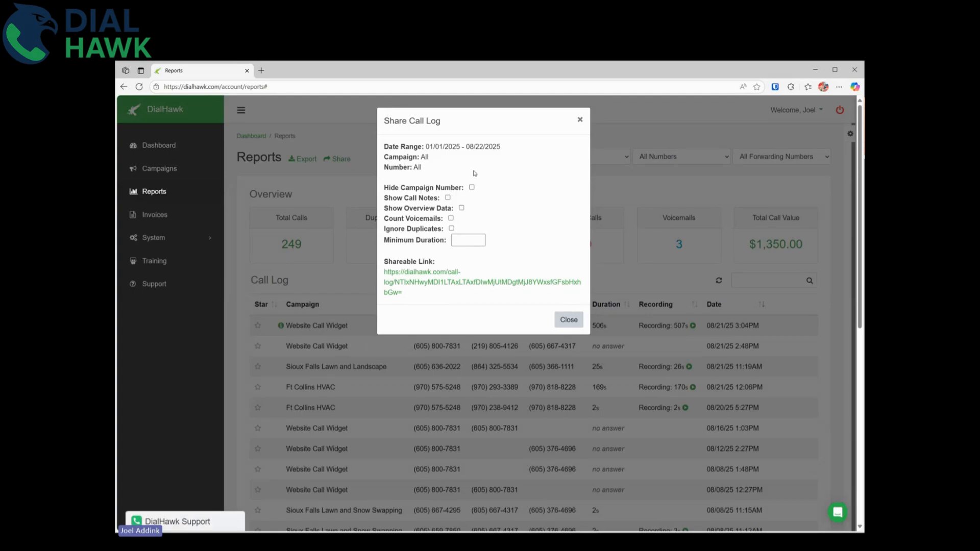
{"action": "left_click", "coordinate": [472, 187]}
{"action": "left_click", "coordinate": [461, 207]}
{"action": "left_click", "coordinate": [452, 229]}
{"action": "left_click", "coordinate": [470, 240]}
{"action": "type", "text": "30"}
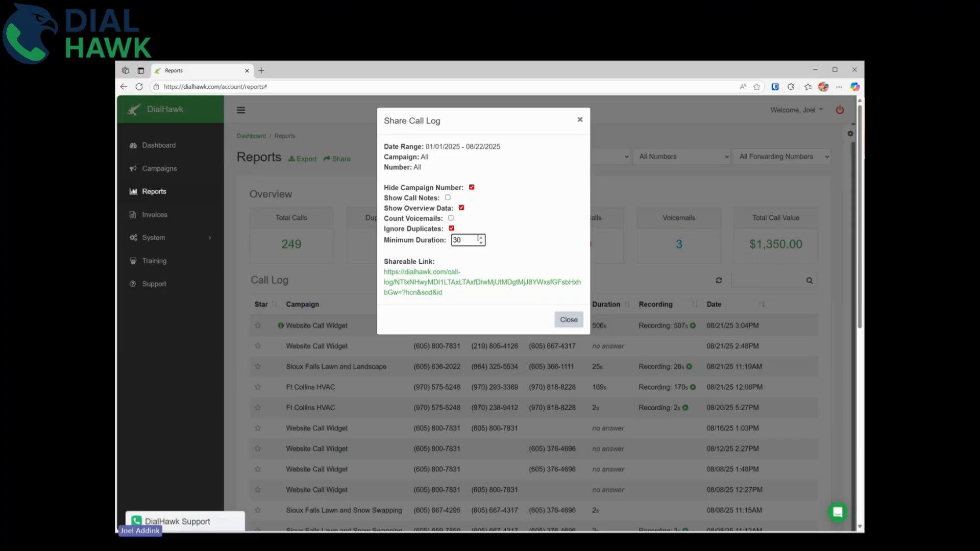
{"action": "left_click", "coordinate": [498, 238]}
Copy the generated shareable link.
{"action": "left_click_drag", "start_coordinate": [465, 292], "coordinate": [384, 272]}
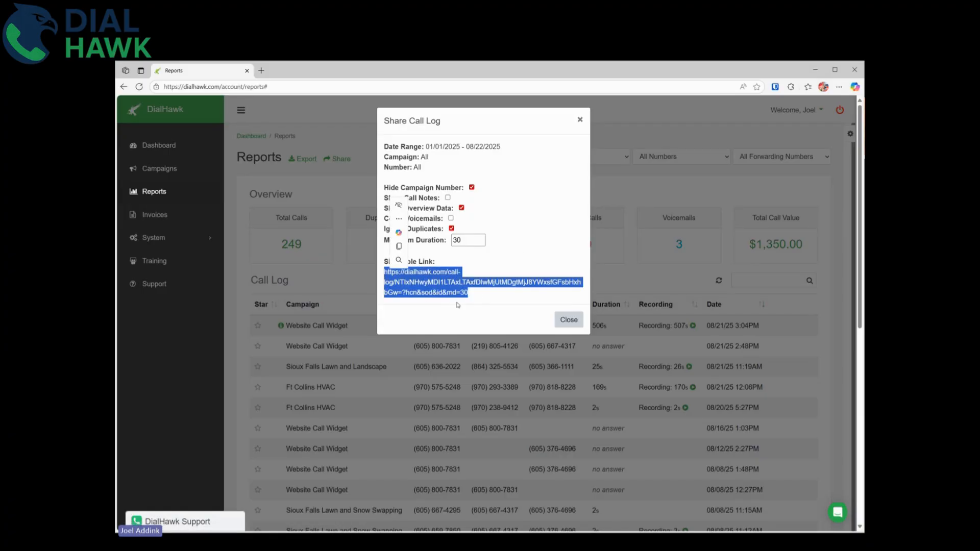
{"action": "key", "text": "ctrl+c"}
{"action": "left_click", "coordinate": [404, 84]}
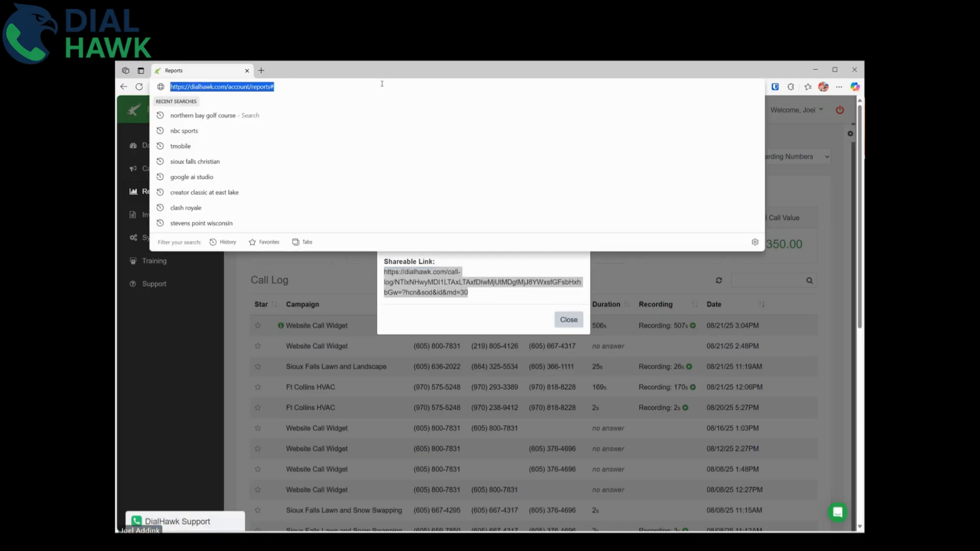
Open the copied share link in a new tab and review its overview figures.
{"action": "key", "text": "ctrl+v"}
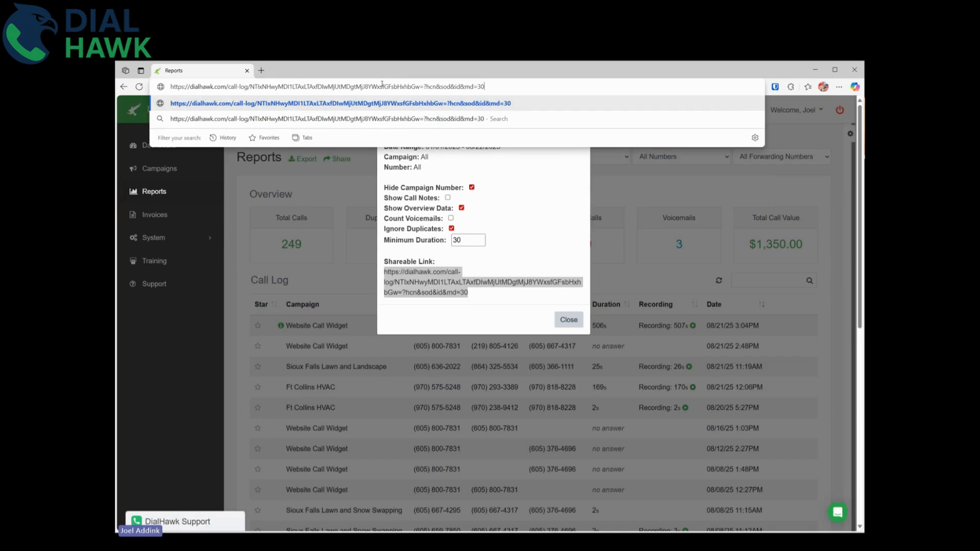
{"action": "key", "text": "alt+Return"}
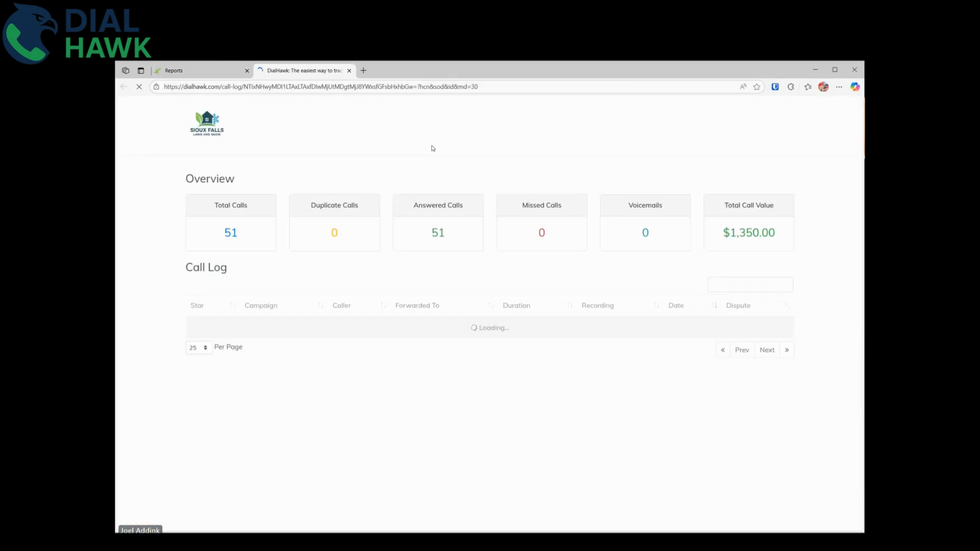
{"action": "scroll", "coordinate": [423, 202], "scroll_direction": "down", "scroll_amount": 2}
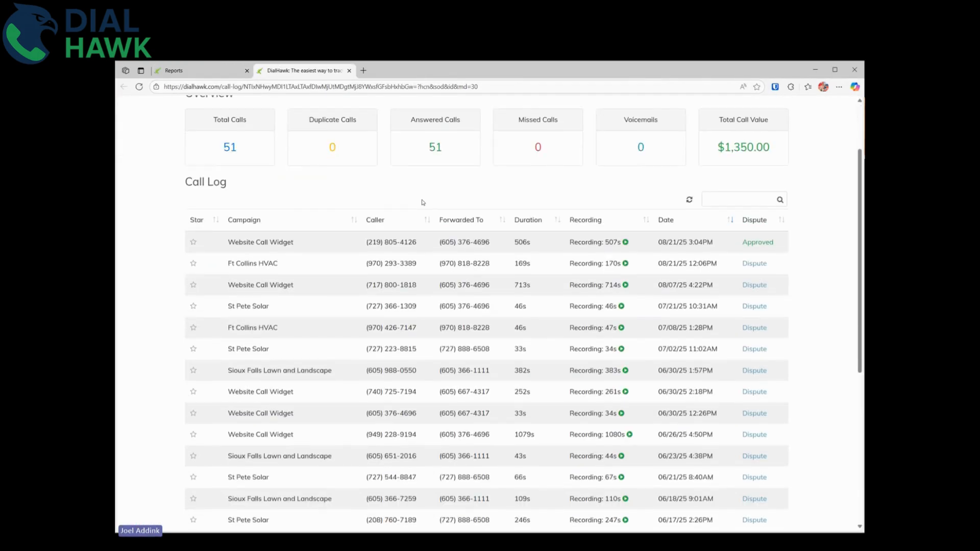
{"action": "scroll", "coordinate": [423, 202], "scroll_direction": "down", "scroll_amount": 6}
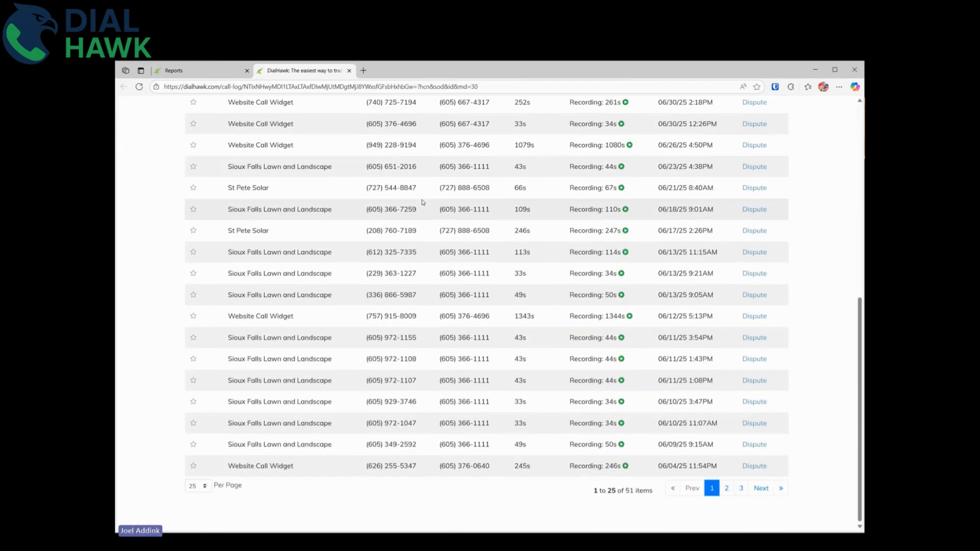
{"action": "scroll", "coordinate": [423, 202], "scroll_direction": "up", "scroll_amount": 8}
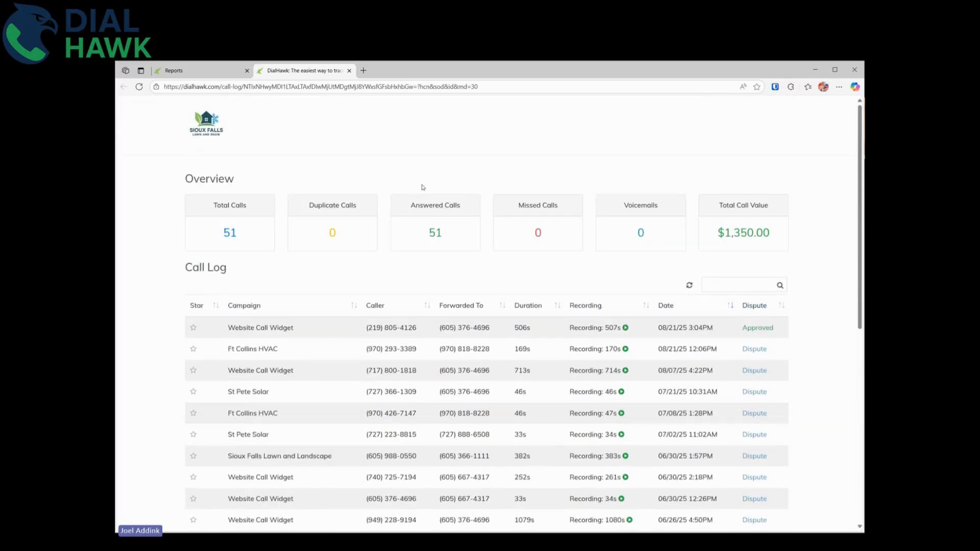
{"action": "left_click_drag", "start_coordinate": [427, 233], "coordinate": [757, 232]}
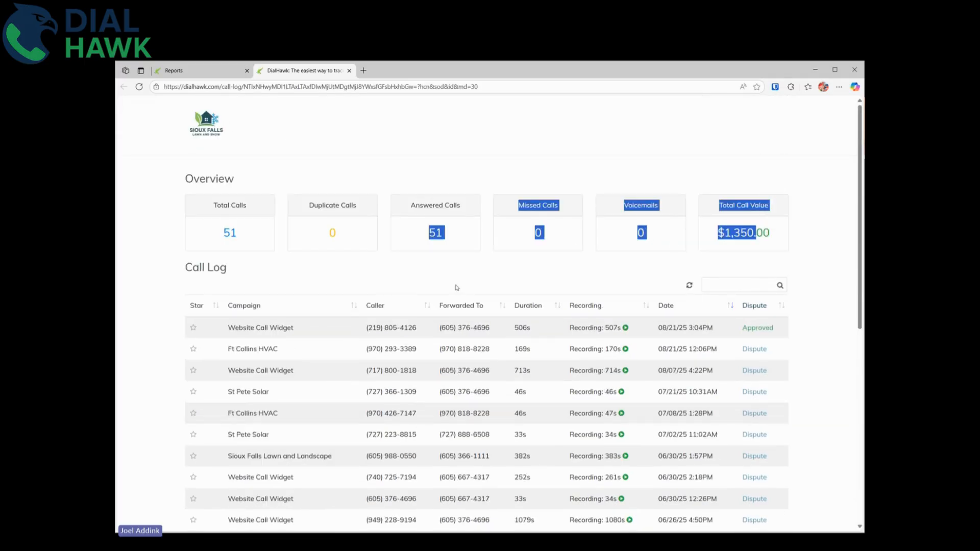
{"action": "left_click", "coordinate": [543, 259]}
Scroll through the 51-call shared log, then close its tab.
{"action": "scroll", "coordinate": [542, 258], "scroll_direction": "down", "scroll_amount": 2}
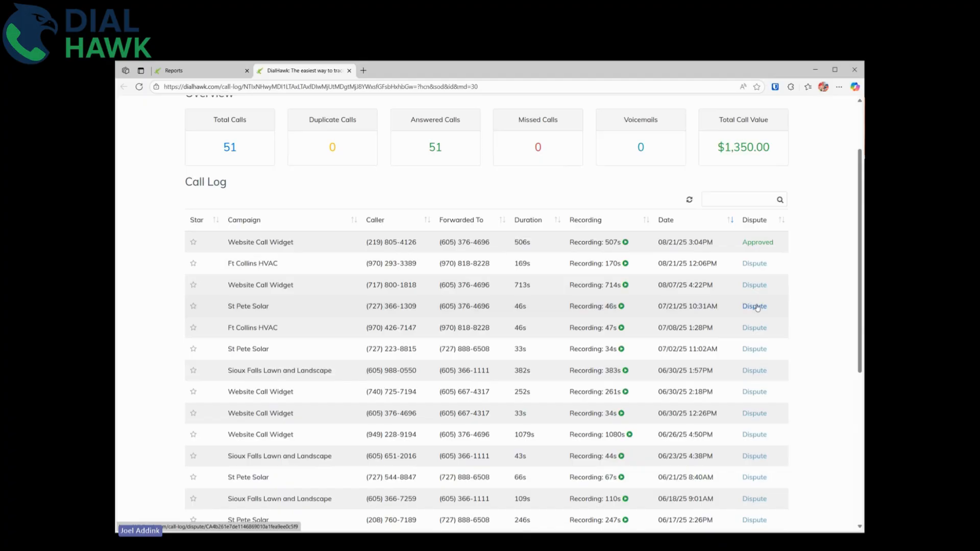
{"action": "scroll", "coordinate": [472, 274], "scroll_direction": "up", "scroll_amount": 2}
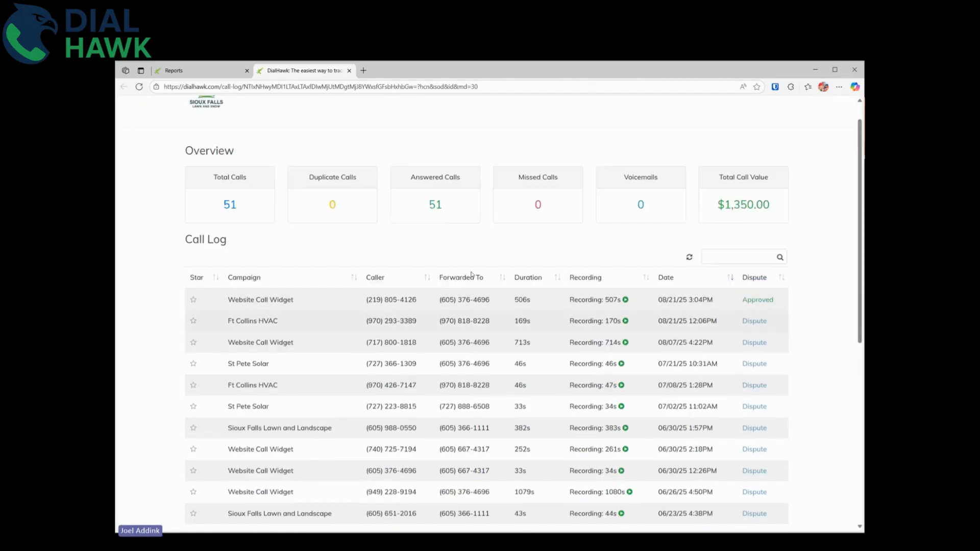
{"action": "scroll", "coordinate": [472, 274], "scroll_direction": "up", "scroll_amount": 1}
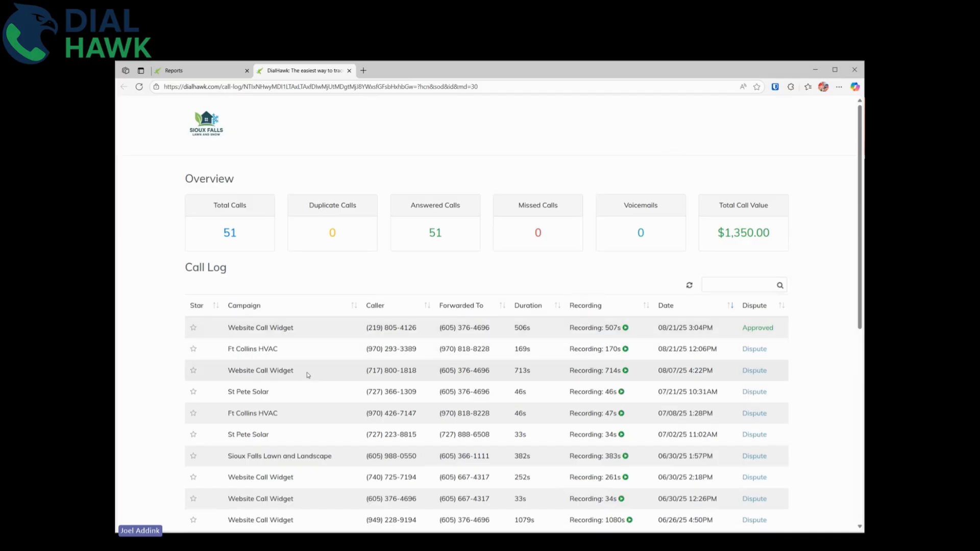
{"action": "scroll", "coordinate": [308, 375], "scroll_direction": "down", "scroll_amount": 5}
{"action": "scroll", "coordinate": [335, 283], "scroll_direction": "up", "scroll_amount": 2}
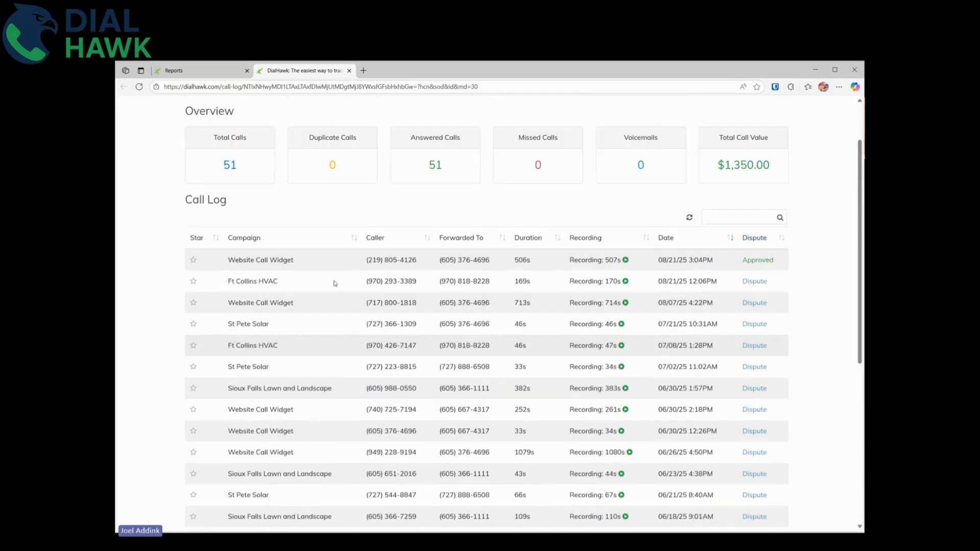
{"action": "scroll", "coordinate": [335, 284], "scroll_direction": "up", "scroll_amount": 2}
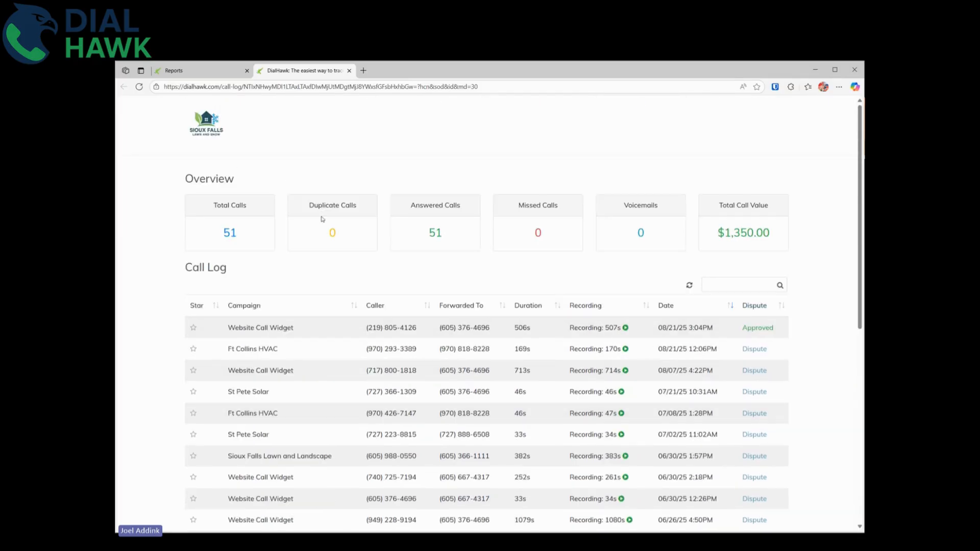
{"action": "left_click", "coordinate": [350, 71]}
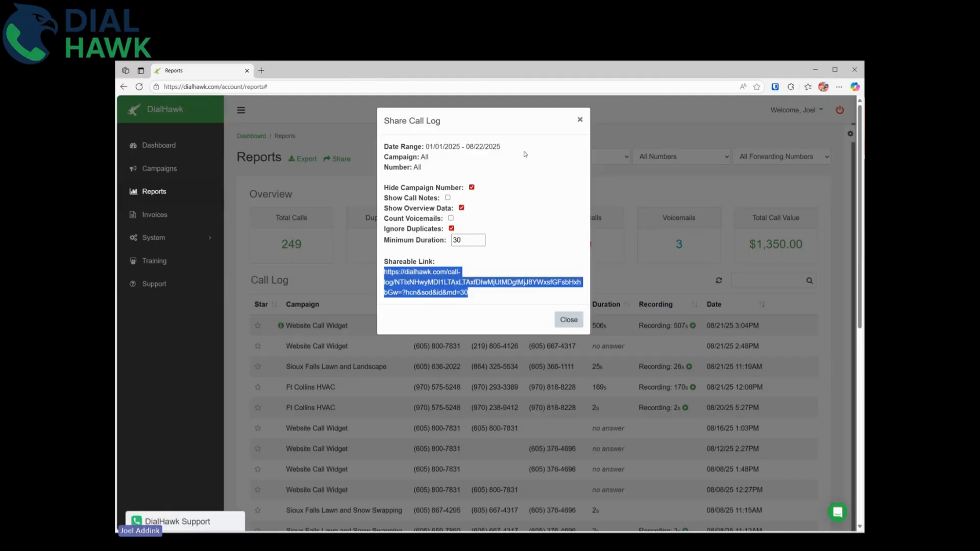
Filter the Reports call log to Sioux Falls Lawn and Landscape.
{"action": "left_click", "coordinate": [581, 120]}
{"action": "left_click", "coordinate": [589, 158]}
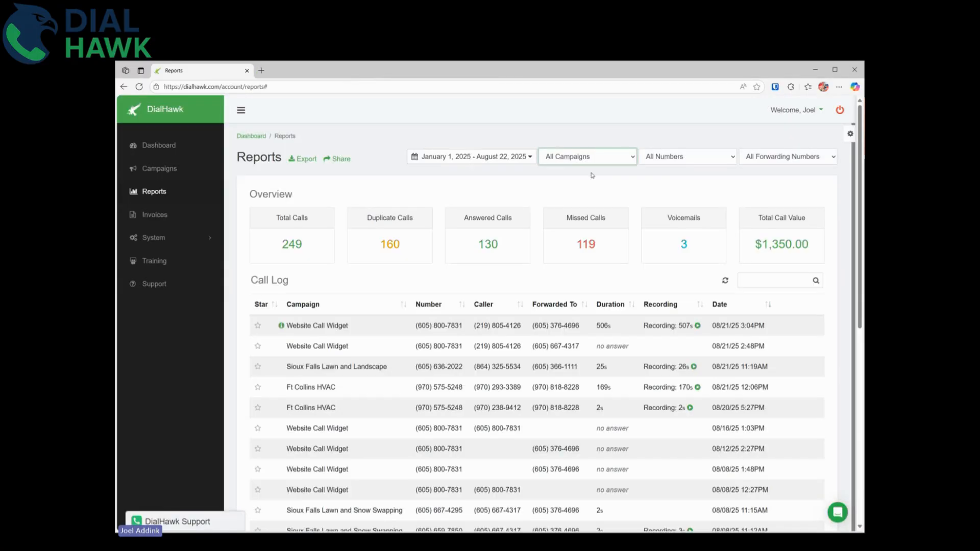
{"action": "left_click", "coordinate": [576, 220]}
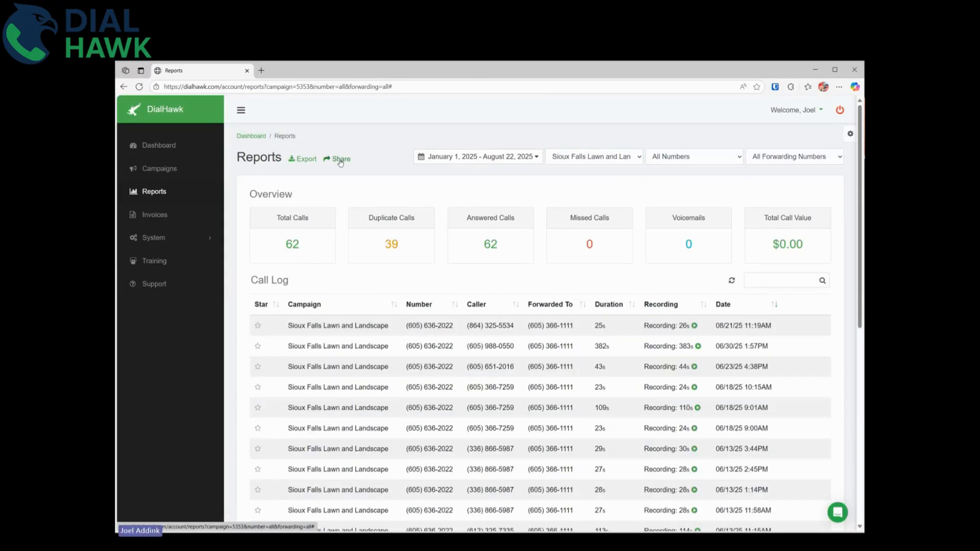
Share it hiding campaign numbers, showing overview, ignoring duplicates, with 30-second minimum.
{"action": "left_click", "coordinate": [340, 160]}
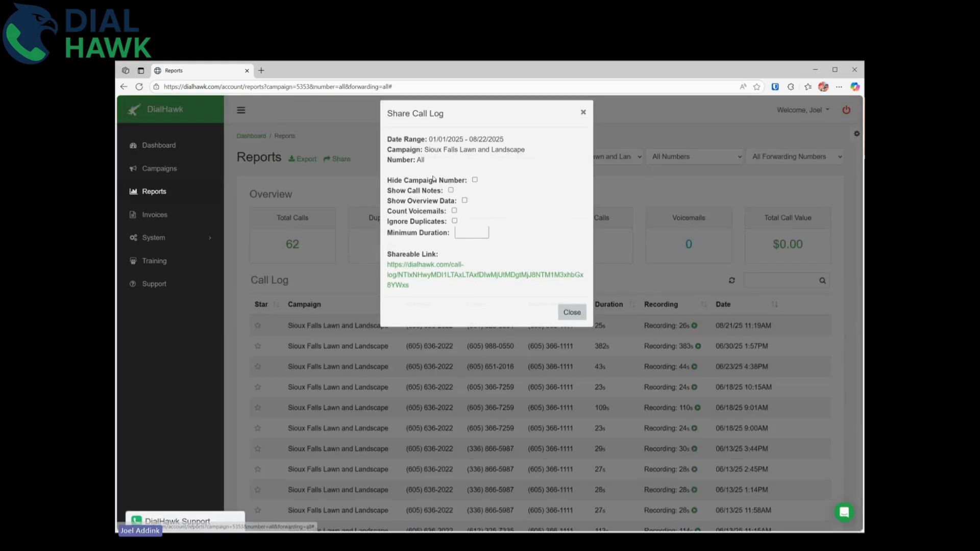
{"action": "left_click", "coordinate": [474, 187]}
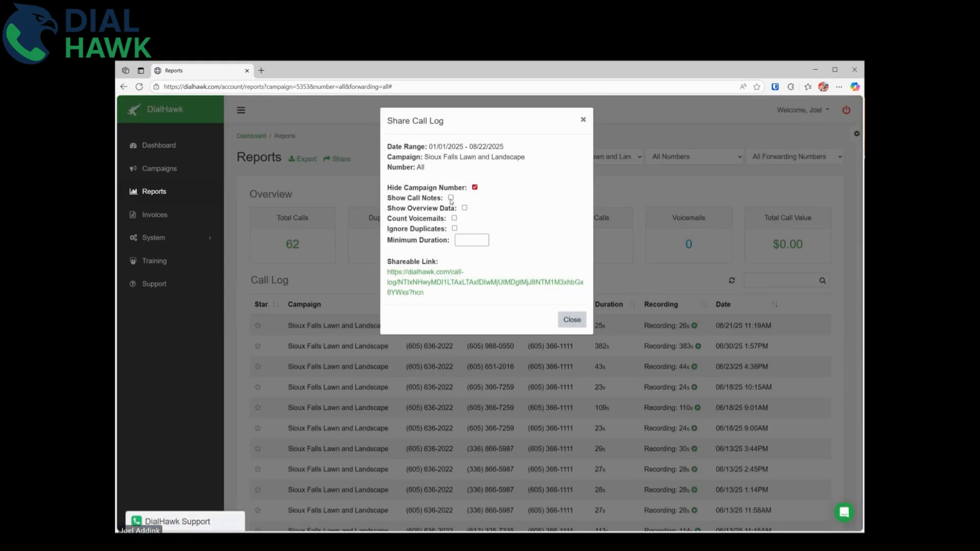
{"action": "left_click", "coordinate": [464, 208]}
{"action": "left_click", "coordinate": [454, 228]}
{"action": "left_click", "coordinate": [464, 242]}
{"action": "type", "text": "30"}
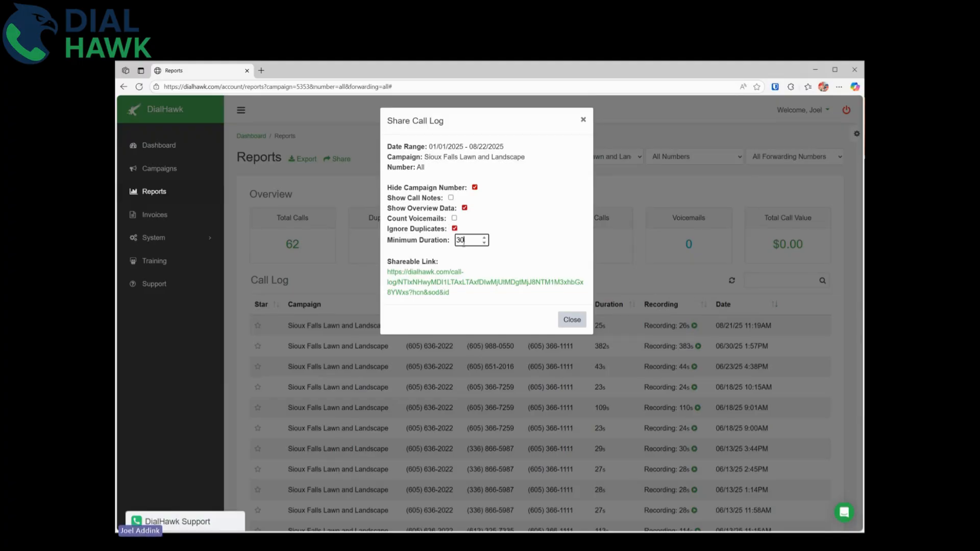
{"action": "left_click", "coordinate": [490, 256]}
Copy the shareable link and paste it into the address bar.
{"action": "left_click_drag", "start_coordinate": [477, 293], "coordinate": [387, 272]}
{"action": "key", "text": "ctrl+c"}
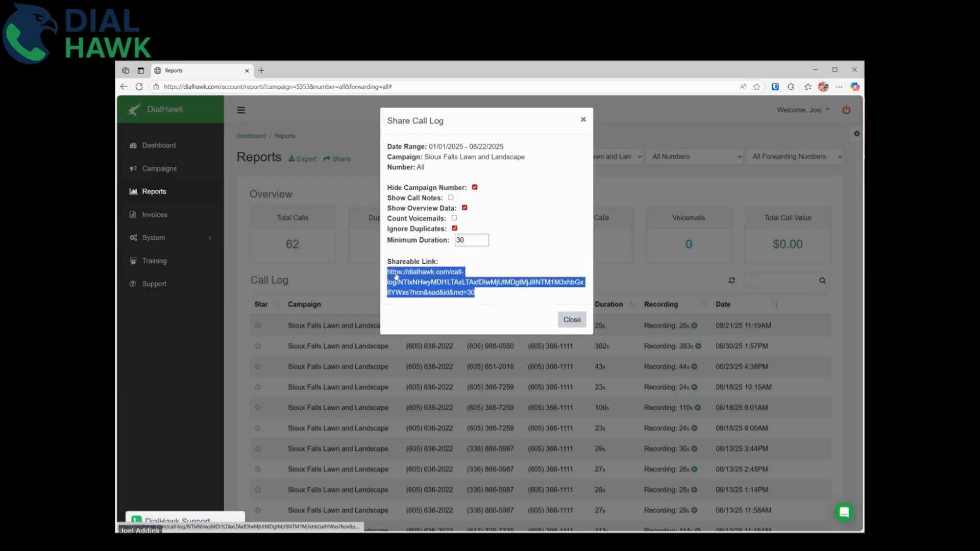
{"action": "left_click", "coordinate": [323, 87]}
{"action": "key", "text": "ctrl+v"}
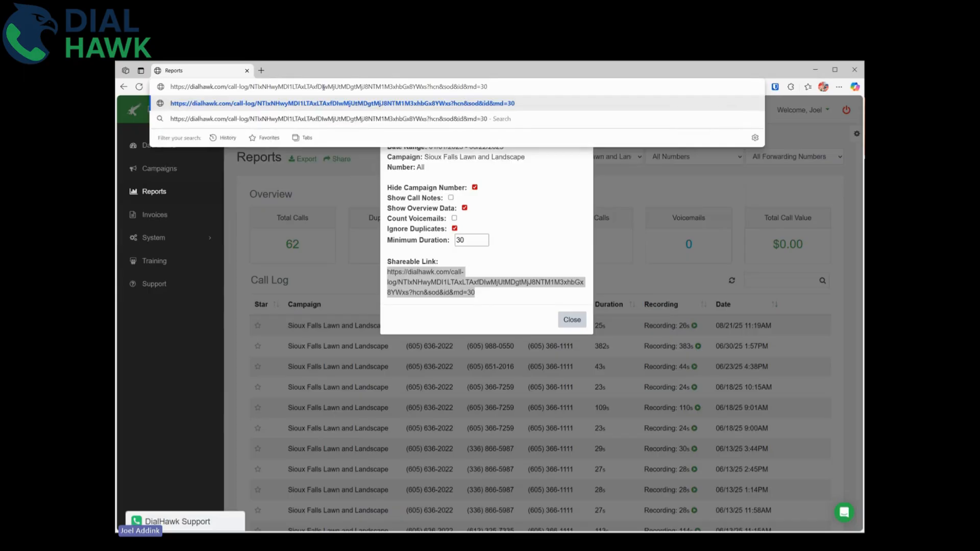
Open the pasted link in a new tab and scroll through its 15 answered calls.
{"action": "key", "text": "alt+Return"}
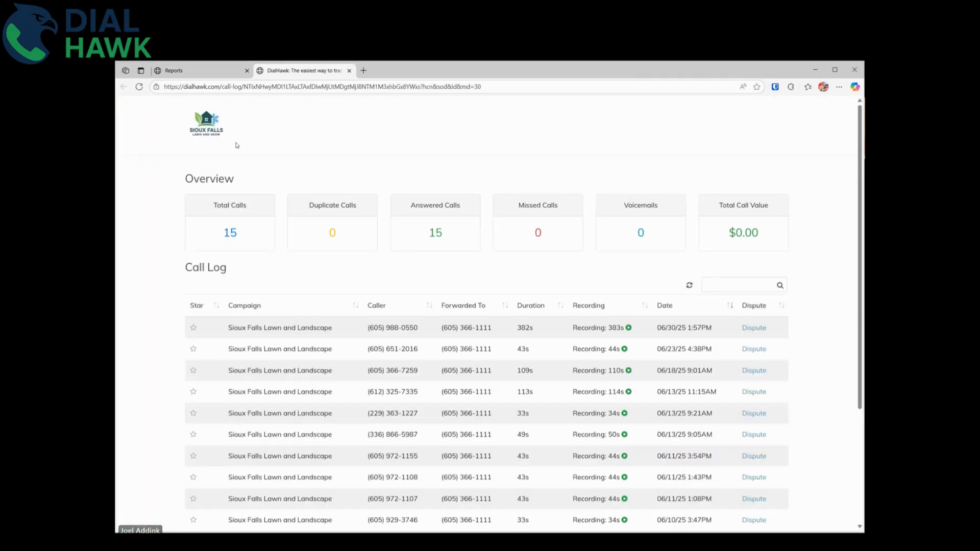
{"action": "scroll", "coordinate": [287, 332], "scroll_direction": "down", "scroll_amount": 2}
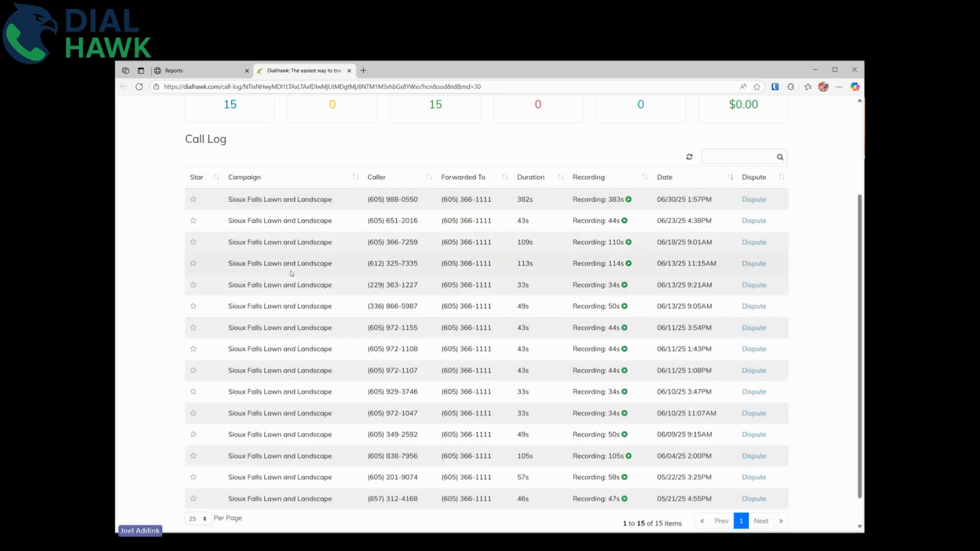
{"action": "scroll", "coordinate": [307, 354], "scroll_direction": "down", "scroll_amount": 1}
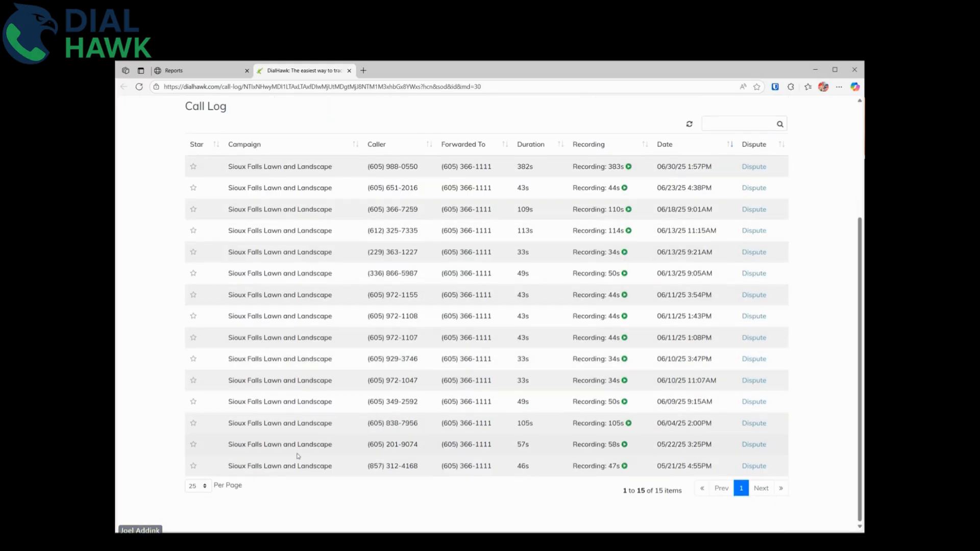
{"action": "scroll", "coordinate": [400, 350], "scroll_direction": "up", "scroll_amount": 3}
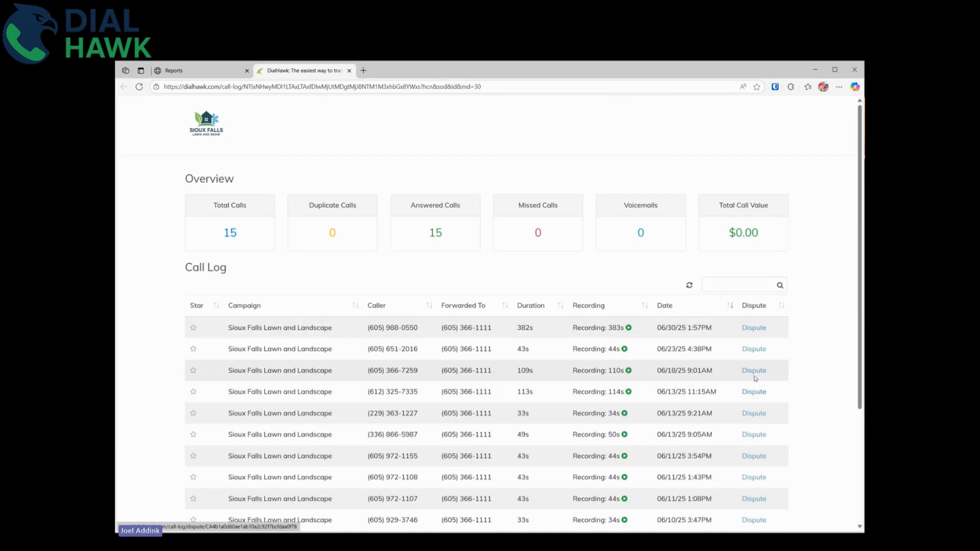
{"action": "scroll", "coordinate": [753, 378], "scroll_direction": "down", "scroll_amount": 2}
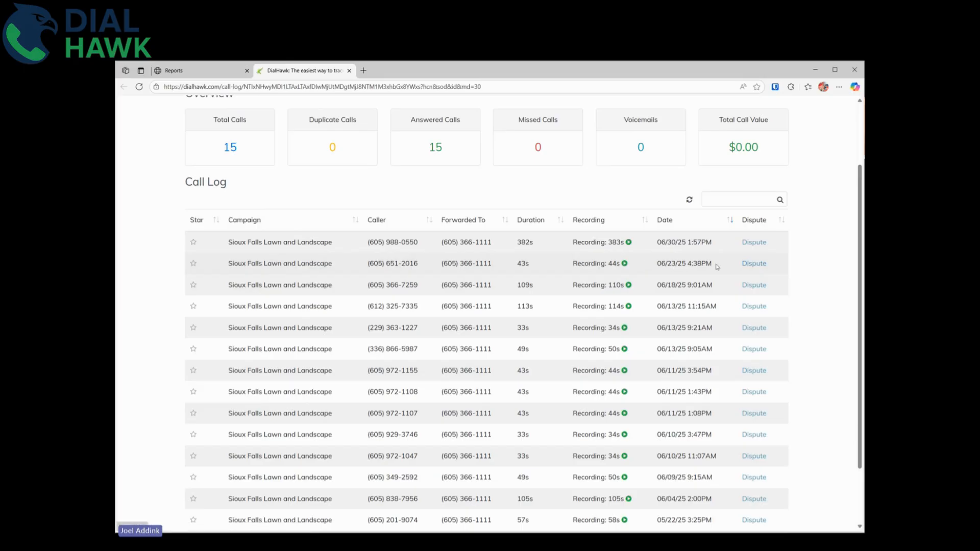
Dispute the 06/23/25 4:38PM call with the reason 'This was just a spam call'.
{"action": "left_click", "coordinate": [753, 264]}
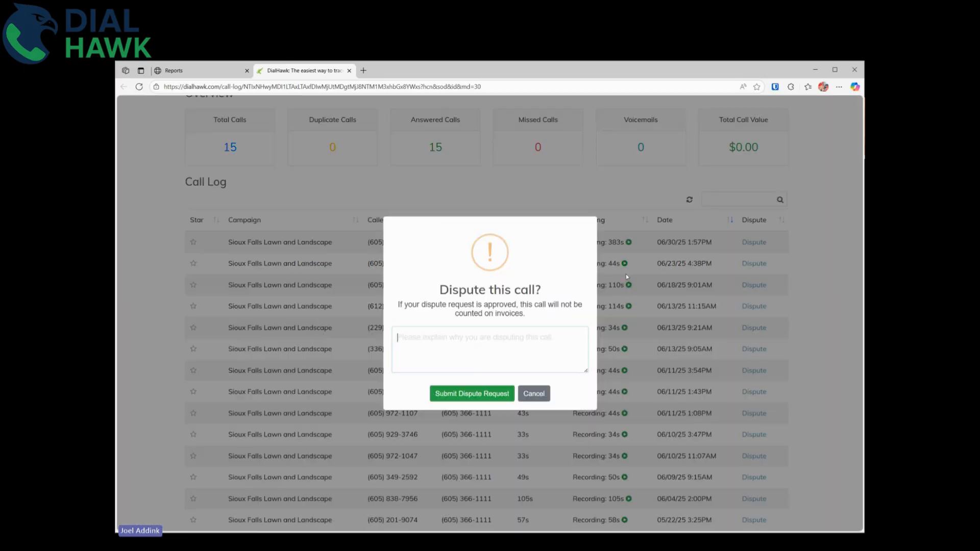
{"action": "left_click", "coordinate": [518, 342]}
{"action": "type", "text": "This was just "}
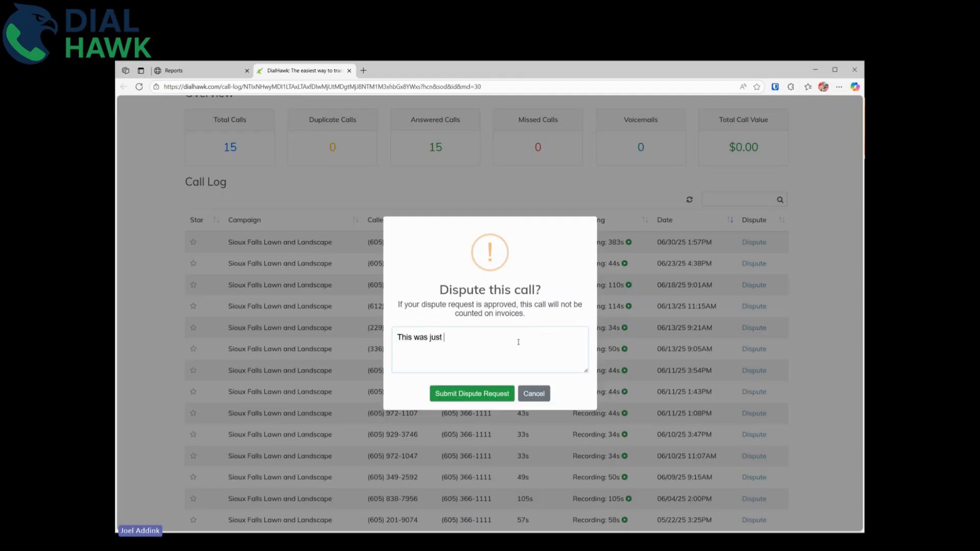
{"action": "type", "text": "a spam call"}
{"action": "left_click", "coordinate": [485, 394]}
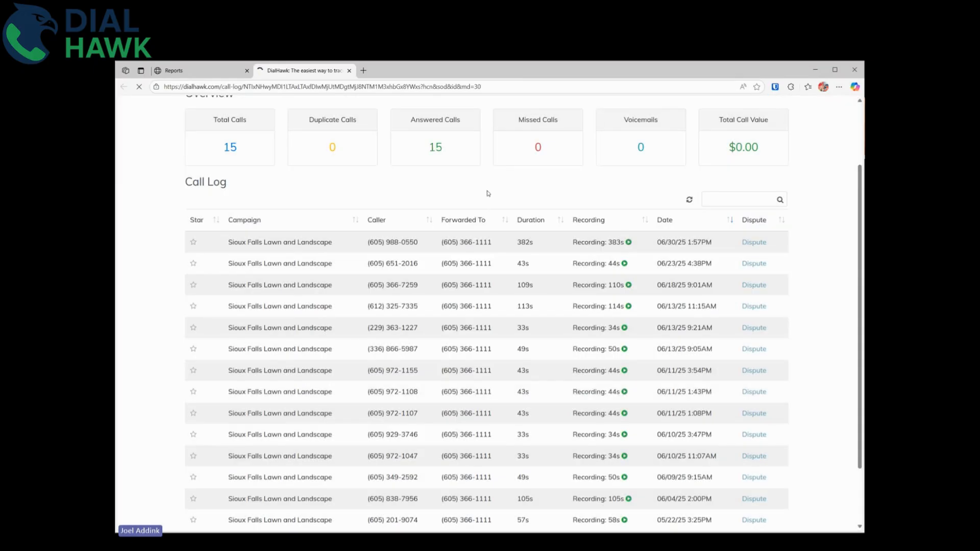
Return to the Reports tab, close the share dialog, and reload the call log.
{"action": "left_click", "coordinate": [182, 71]}
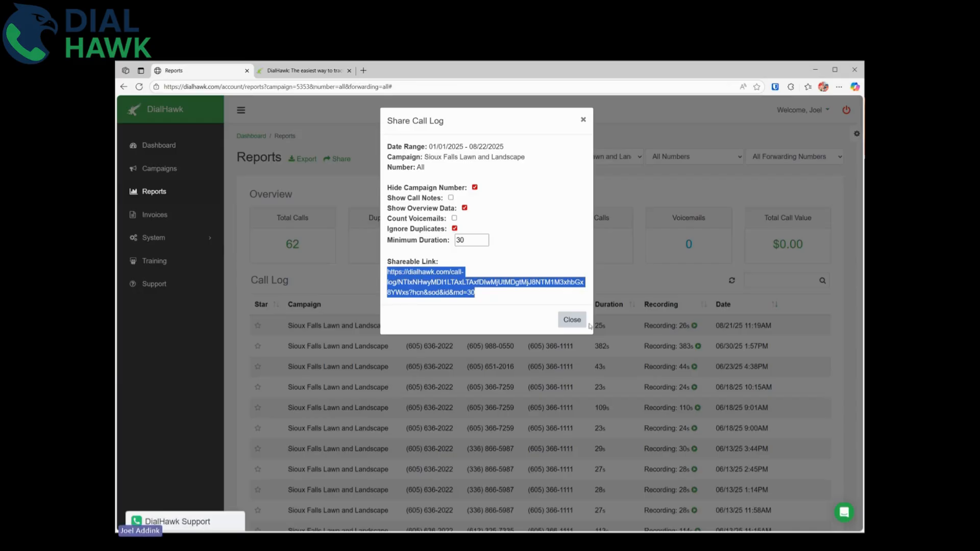
{"action": "left_click", "coordinate": [559, 313]}
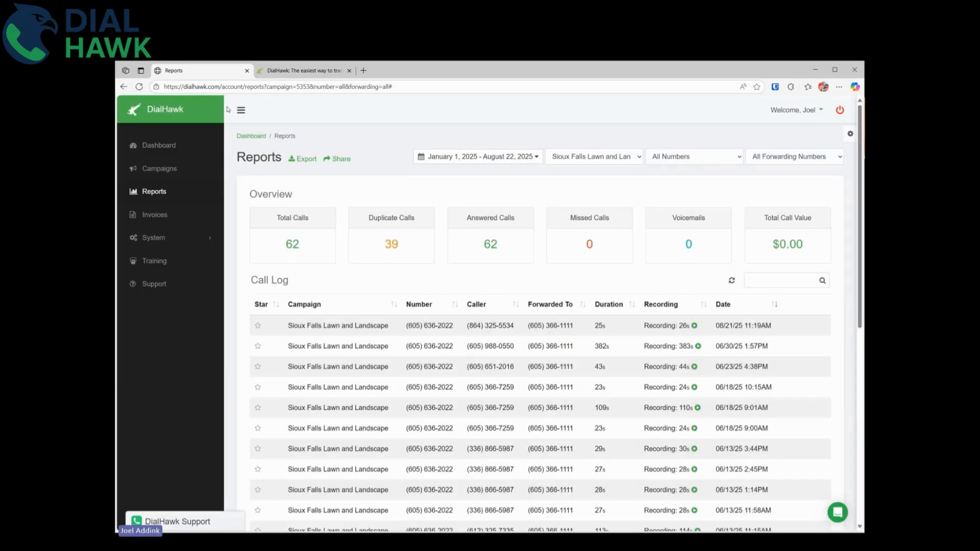
{"action": "left_click", "coordinate": [139, 88]}
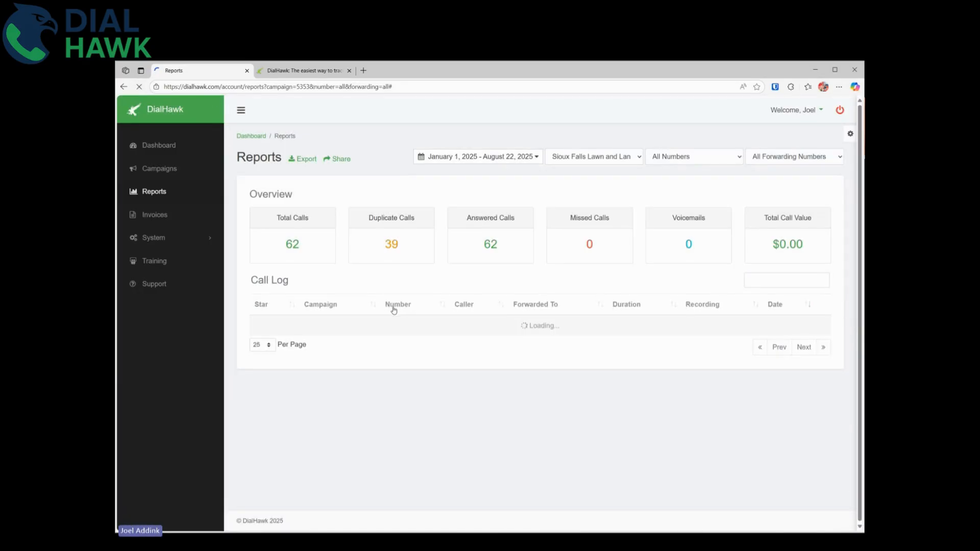
{"action": "scroll", "coordinate": [377, 316], "scroll_direction": "down", "scroll_amount": 1}
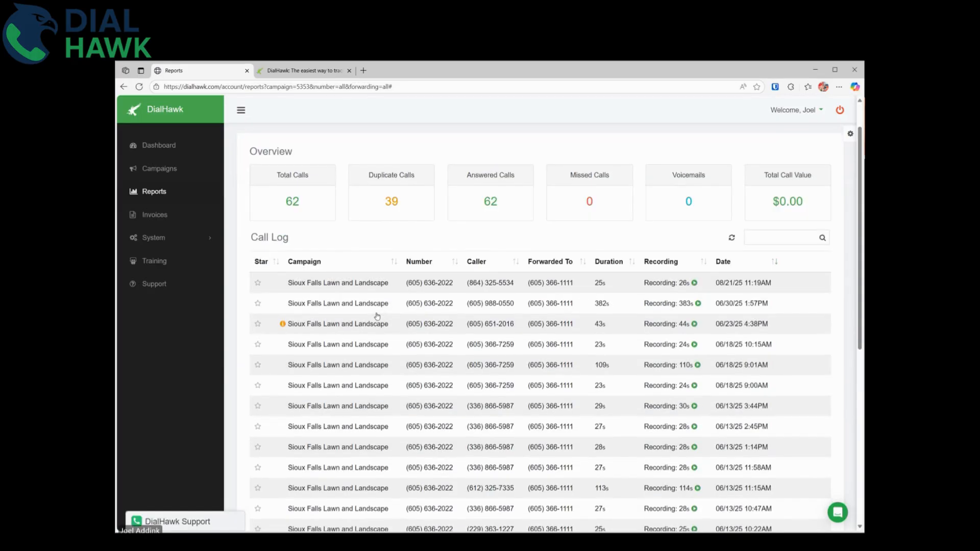
{"action": "mouse_move", "coordinate": [282, 326]}
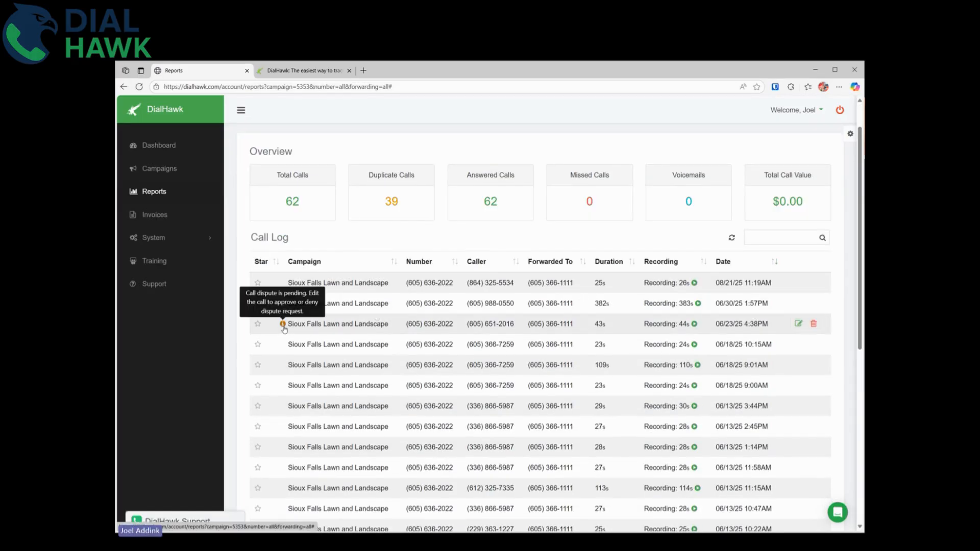
Open the disputed 06/23/25 call, toggle Approve/Deny, and cancel without deciding.
{"action": "left_click", "coordinate": [799, 323]}
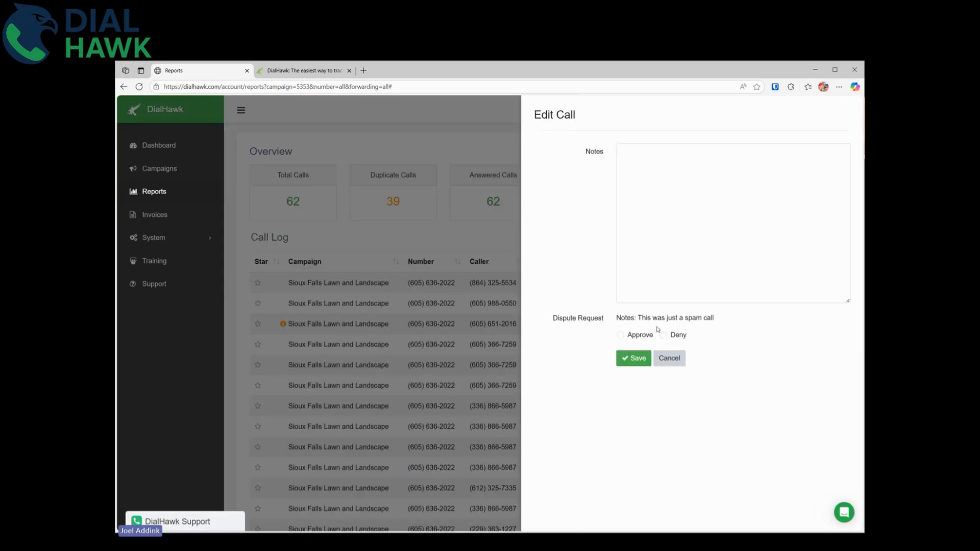
{"action": "left_click", "coordinate": [664, 336]}
{"action": "left_click", "coordinate": [641, 337]}
{"action": "left_click", "coordinate": [664, 336]}
{"action": "left_click", "coordinate": [673, 361]}
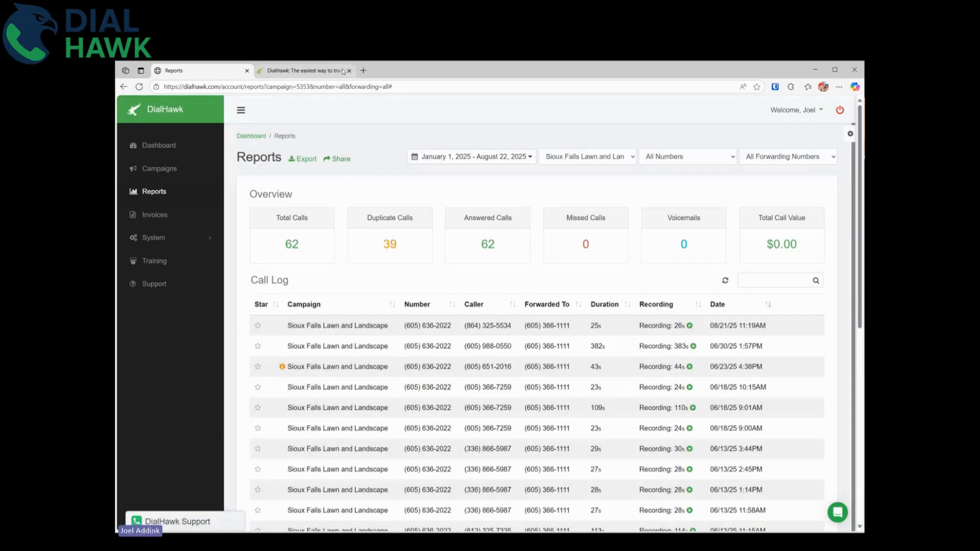
{"action": "left_click", "coordinate": [306, 71]}
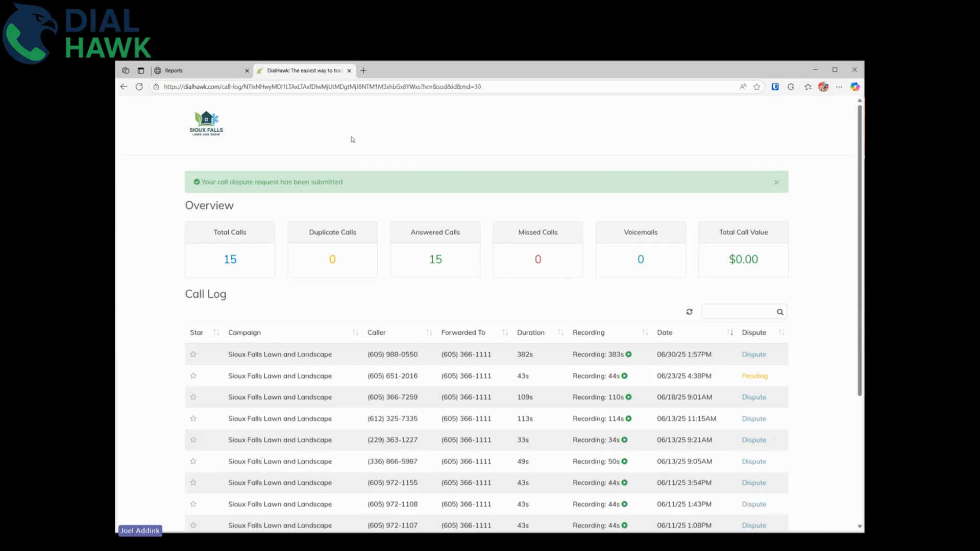
{"action": "scroll", "coordinate": [379, 283], "scroll_direction": "down", "scroll_amount": 2}
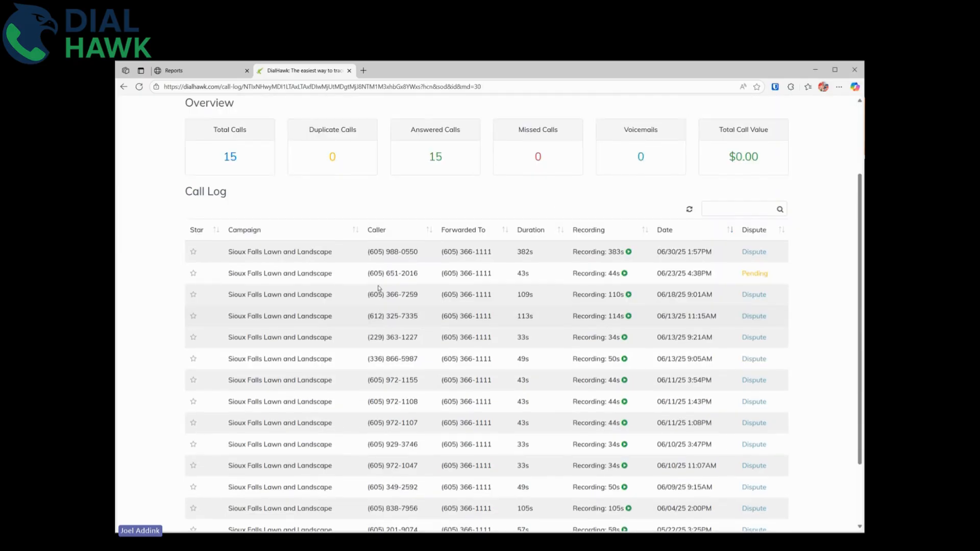
{"action": "scroll", "coordinate": [378, 289], "scroll_direction": "up", "scroll_amount": 2}
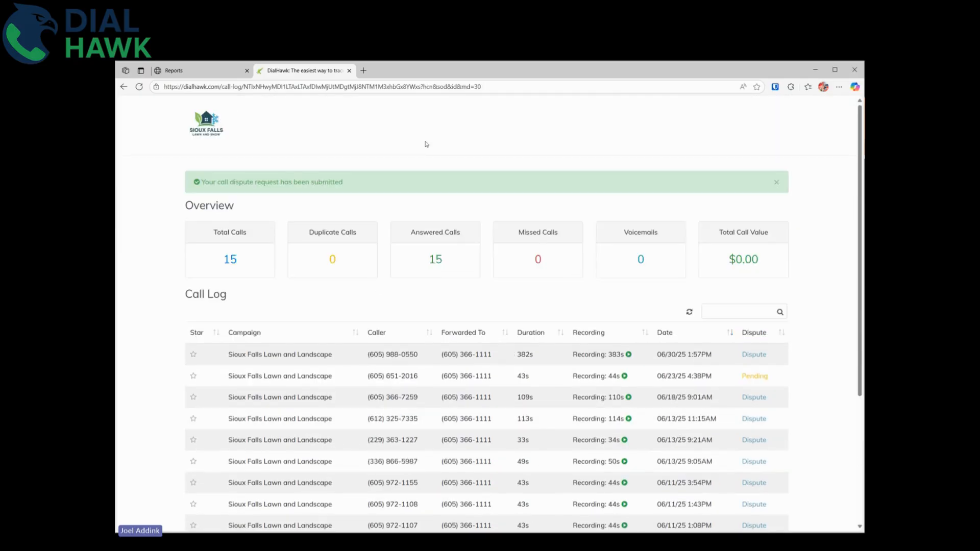
{"action": "left_click", "coordinate": [199, 72]}
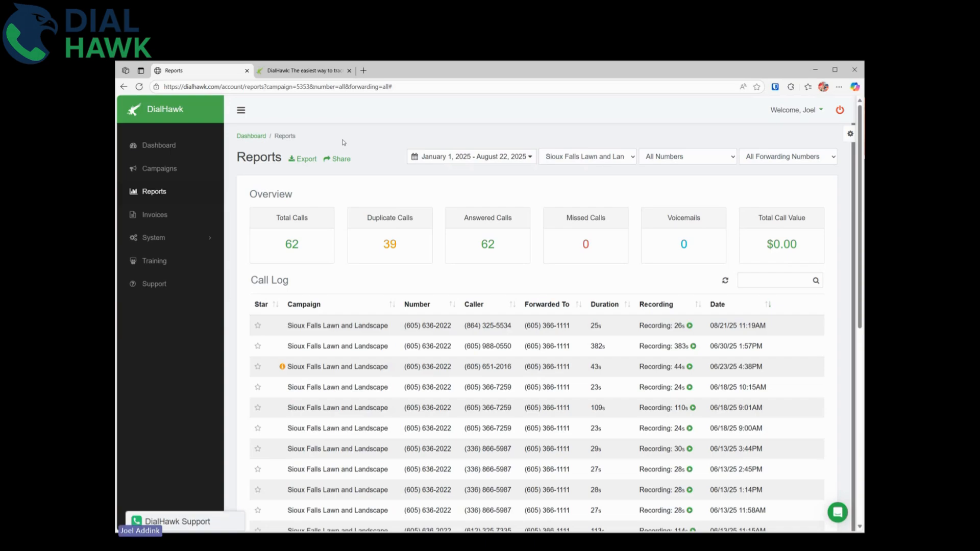
Open invoice 1002 from the invoice list and delete it, confirming 'Yes, I'm sure'.
{"action": "left_click", "coordinate": [146, 218]}
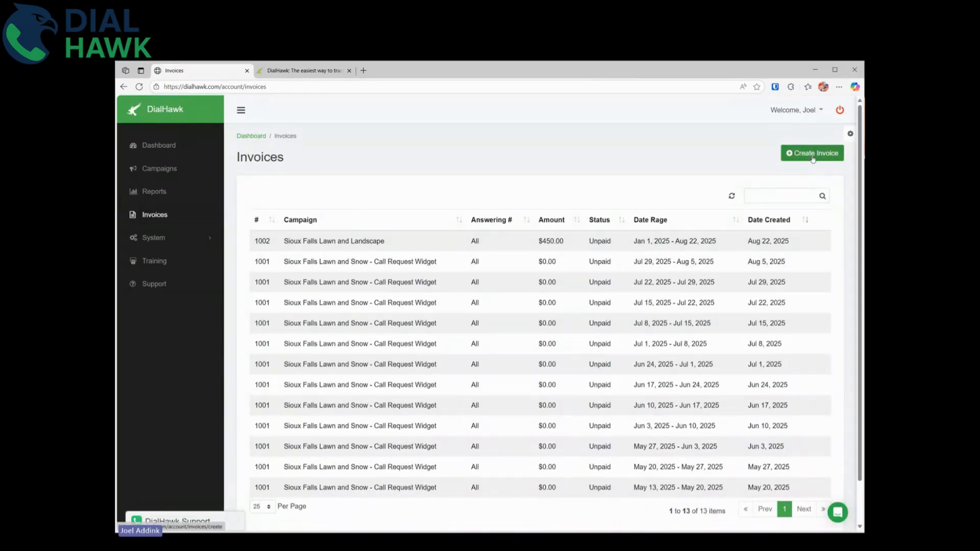
{"action": "left_click", "coordinate": [327, 246]}
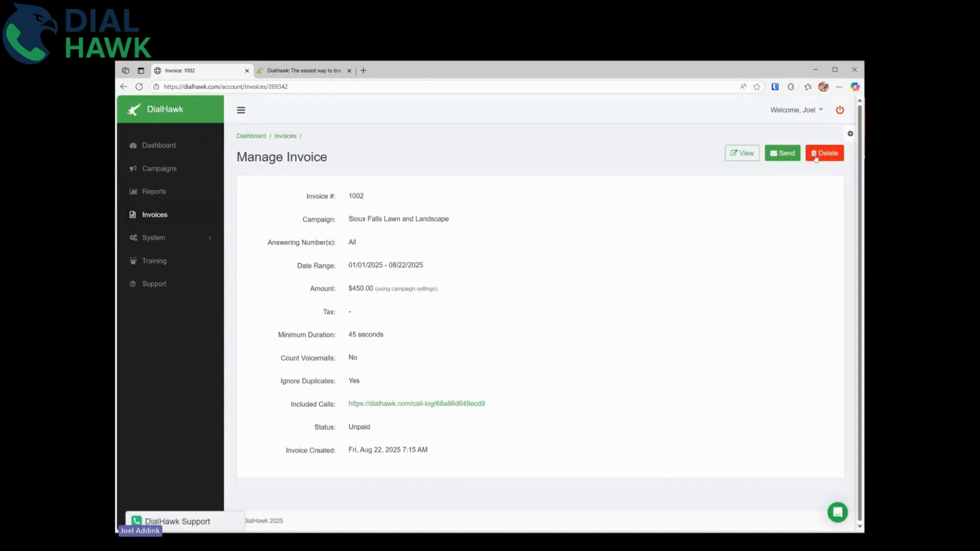
{"action": "left_click", "coordinate": [815, 159]}
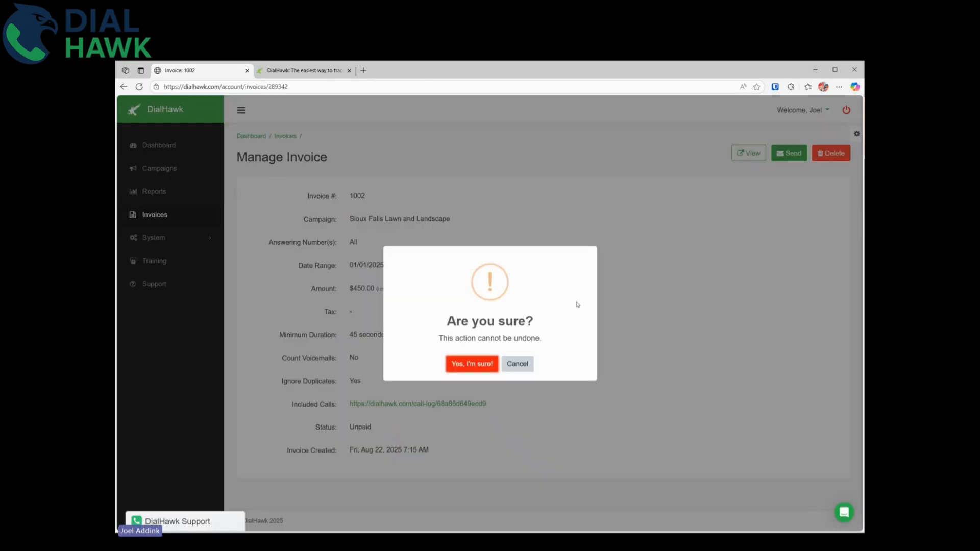
{"action": "left_click", "coordinate": [478, 365]}
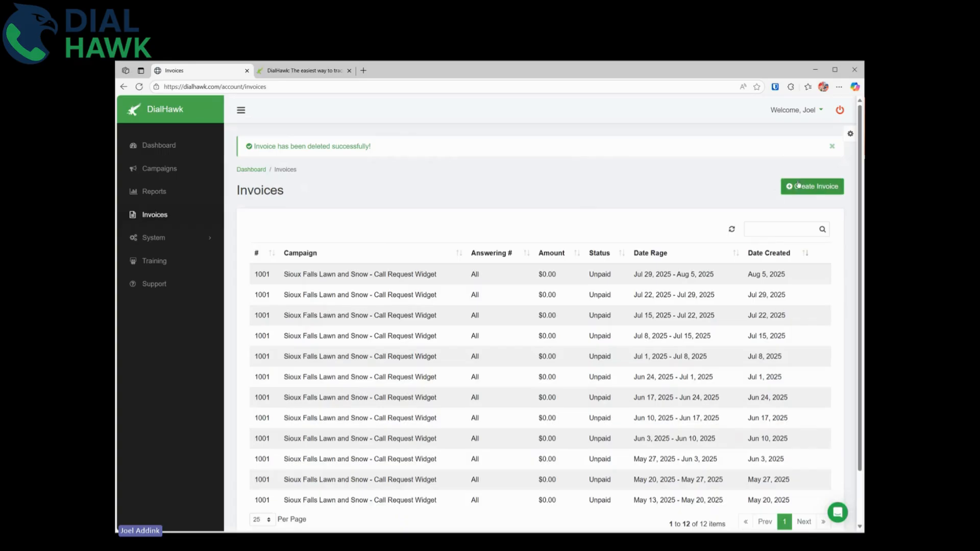
{"action": "left_click", "coordinate": [813, 187]}
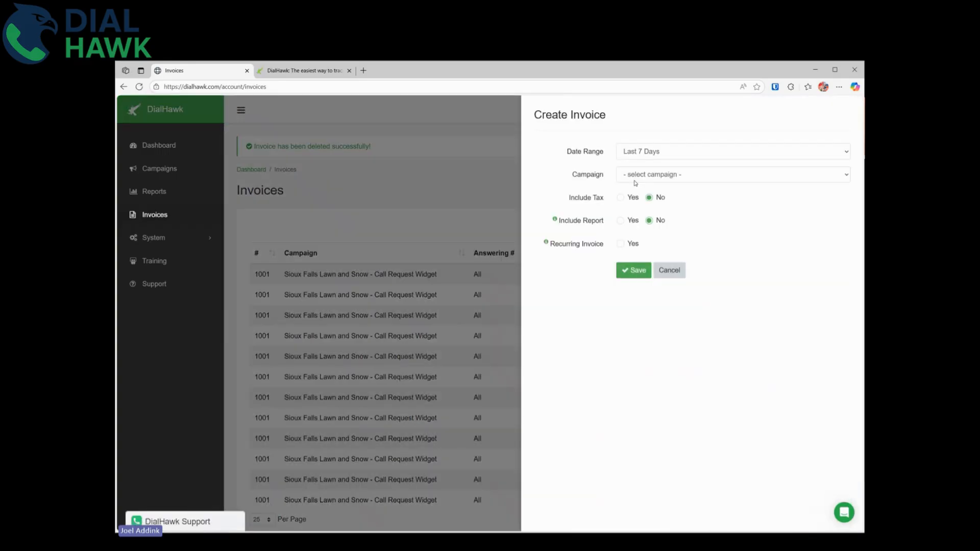
{"action": "left_click", "coordinate": [657, 153]}
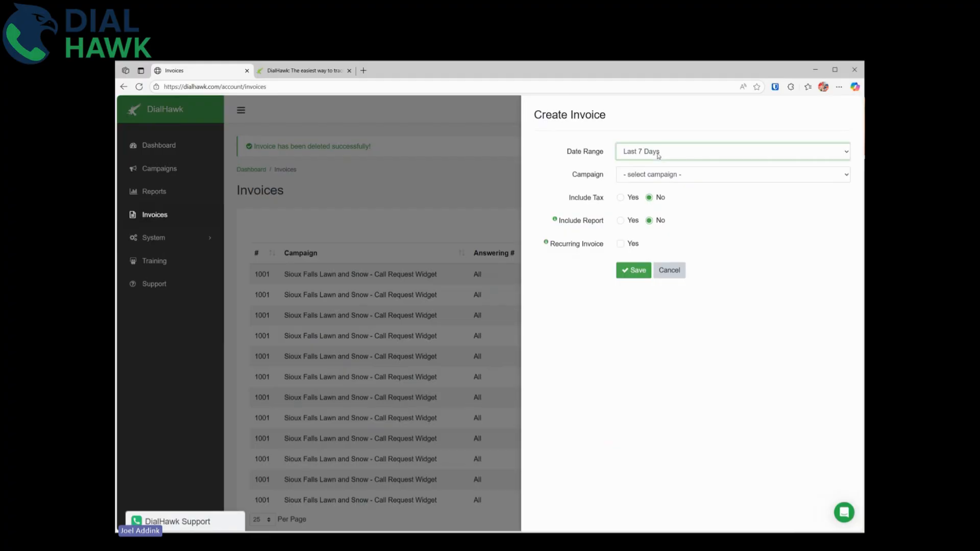
{"action": "left_click", "coordinate": [654, 226]}
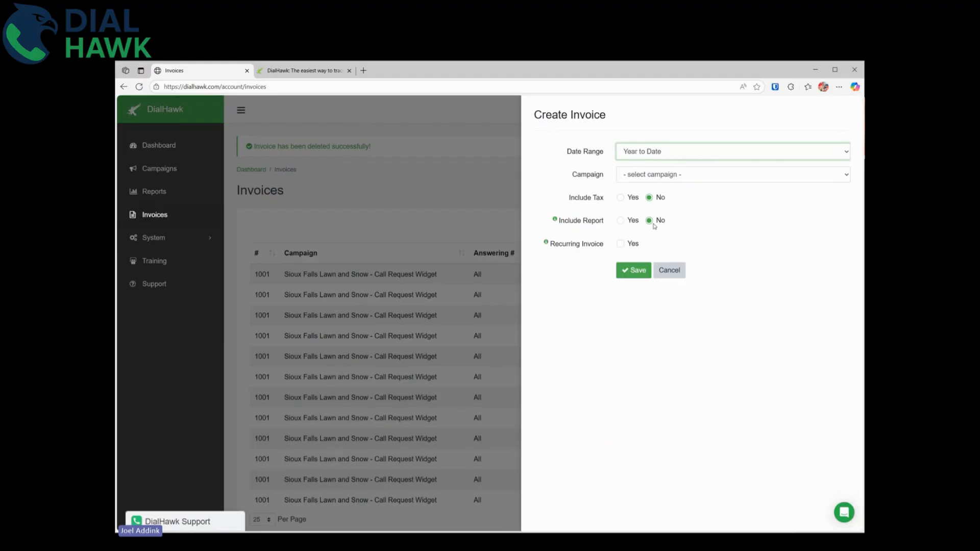
{"action": "left_click", "coordinate": [677, 177]}
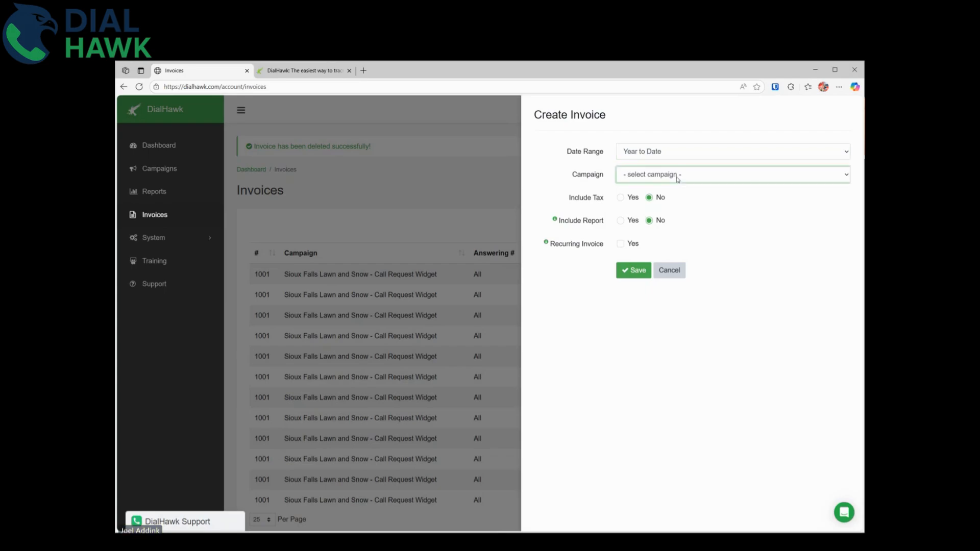
{"action": "left_click", "coordinate": [677, 229]}
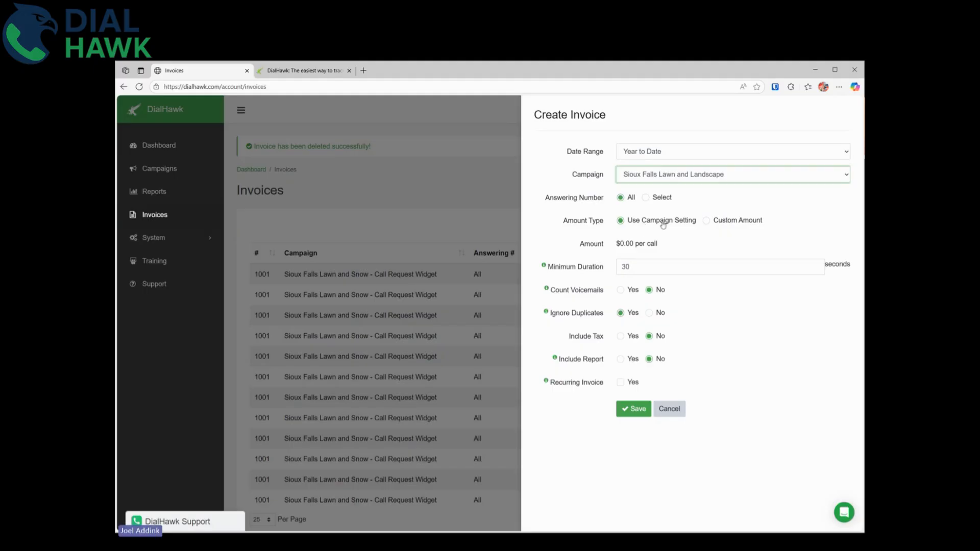
{"action": "left_click", "coordinate": [712, 223]}
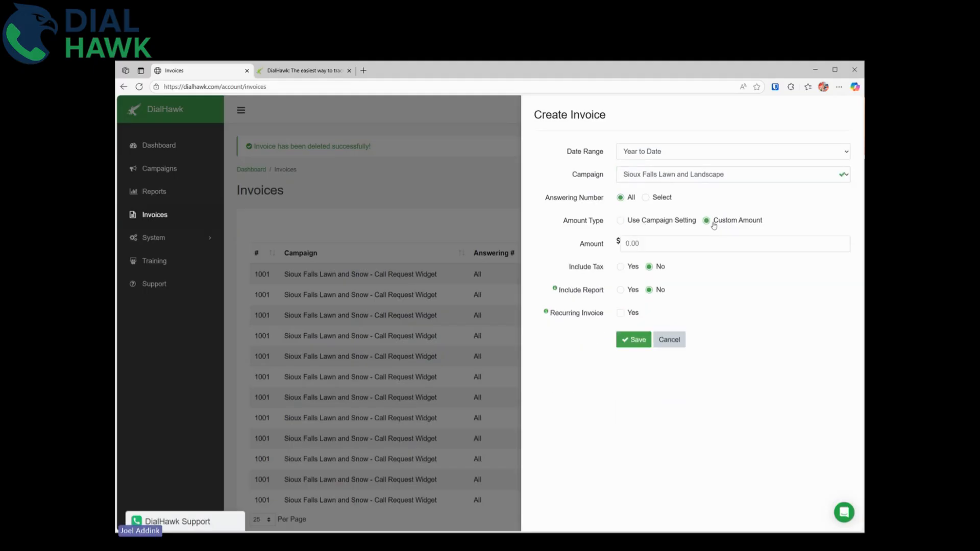
{"action": "left_click", "coordinate": [632, 222]}
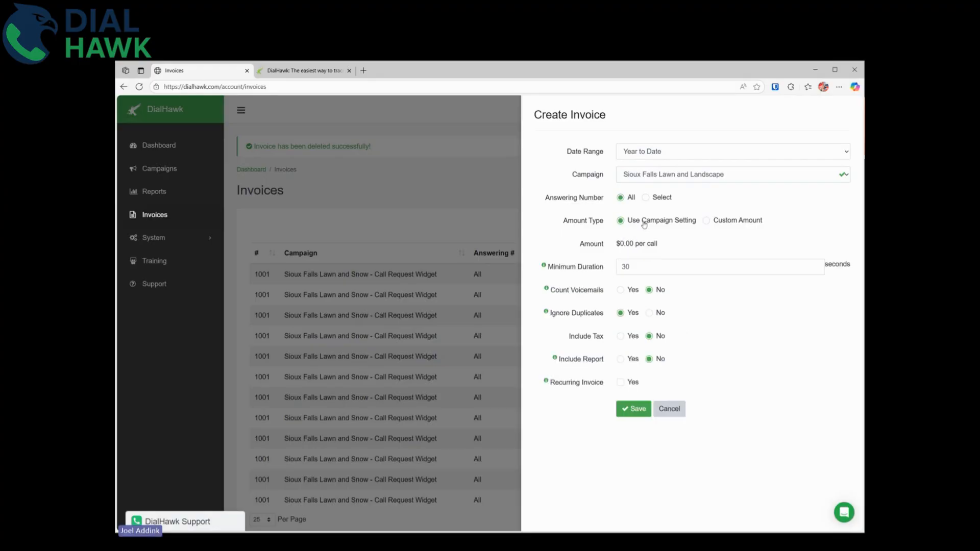
{"action": "left_click", "coordinate": [710, 220]}
{"action": "left_click", "coordinate": [668, 246]}
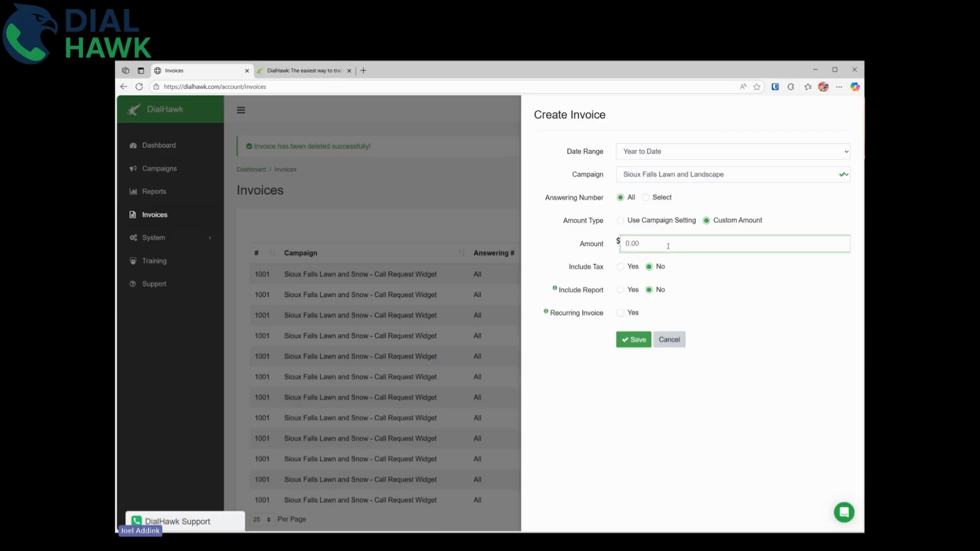
{"action": "type", "text": "55"}
{"action": "double_click", "coordinate": [717, 242]}
{"action": "key", "text": "BackSpace"}
{"action": "left_click", "coordinate": [651, 220]}
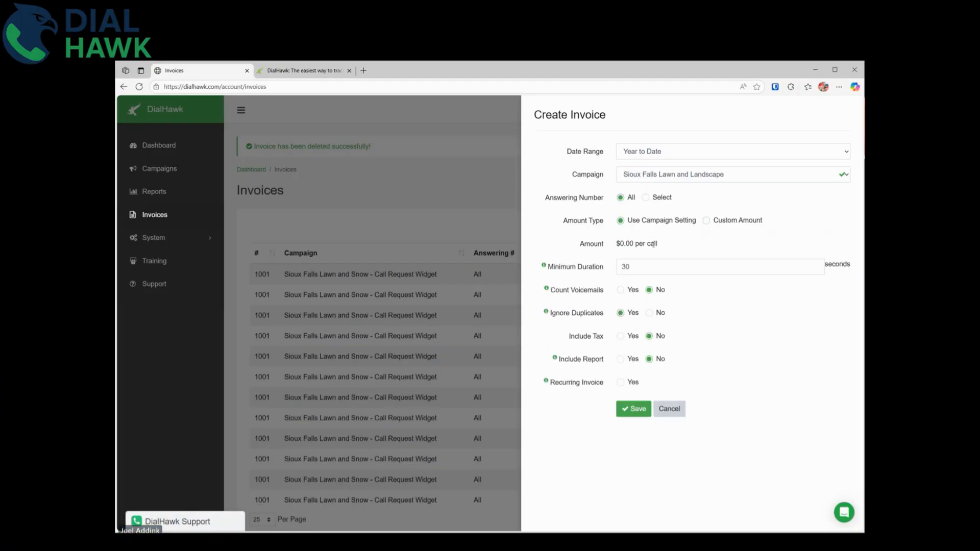
{"action": "left_click", "coordinate": [677, 413]}
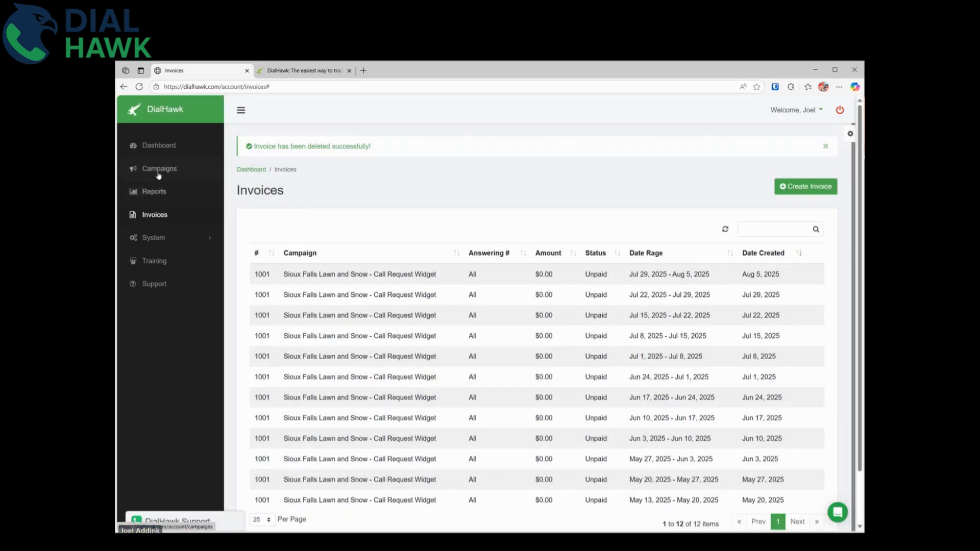
Set Sioux Falls Lawn and Landscape to Per Call billing at $50, save, and return to Invoices.
{"action": "left_click", "coordinate": [134, 170]}
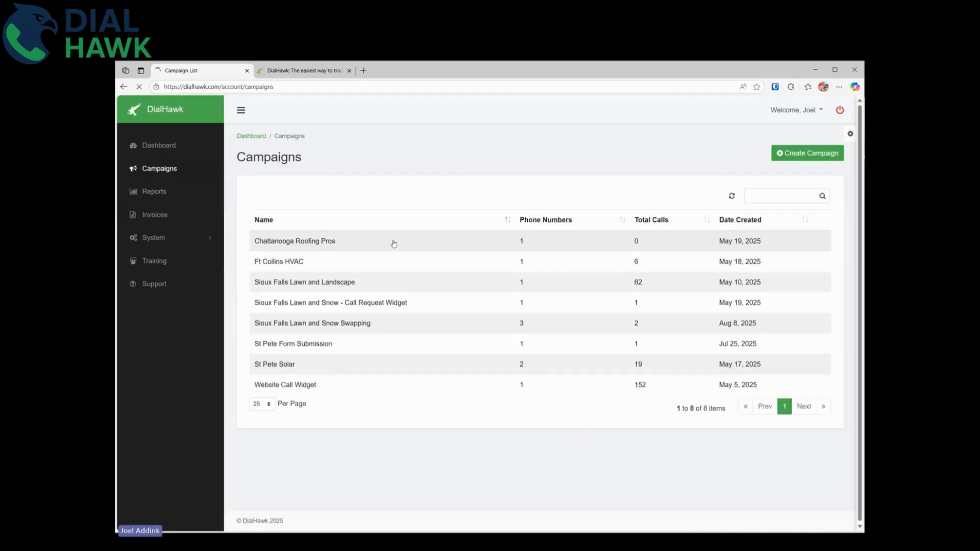
{"action": "left_click", "coordinate": [352, 283]}
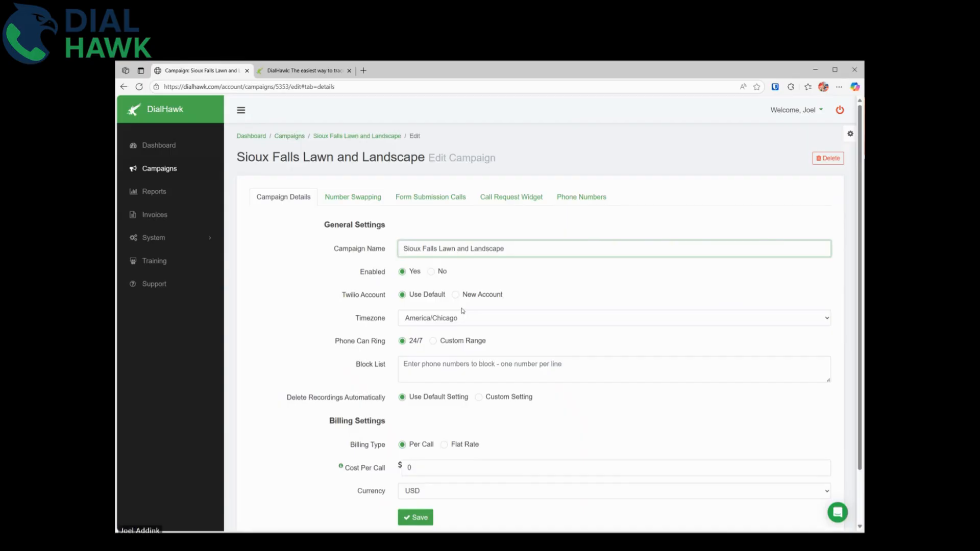
{"action": "scroll", "coordinate": [454, 306], "scroll_direction": "down", "scroll_amount": 1}
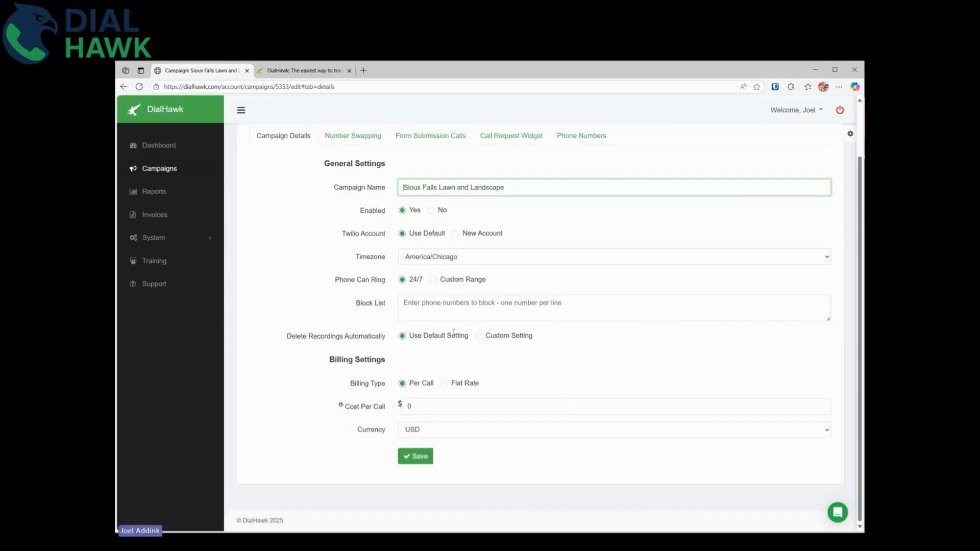
{"action": "left_click", "coordinate": [426, 408]}
{"action": "left_click", "coordinate": [444, 383]}
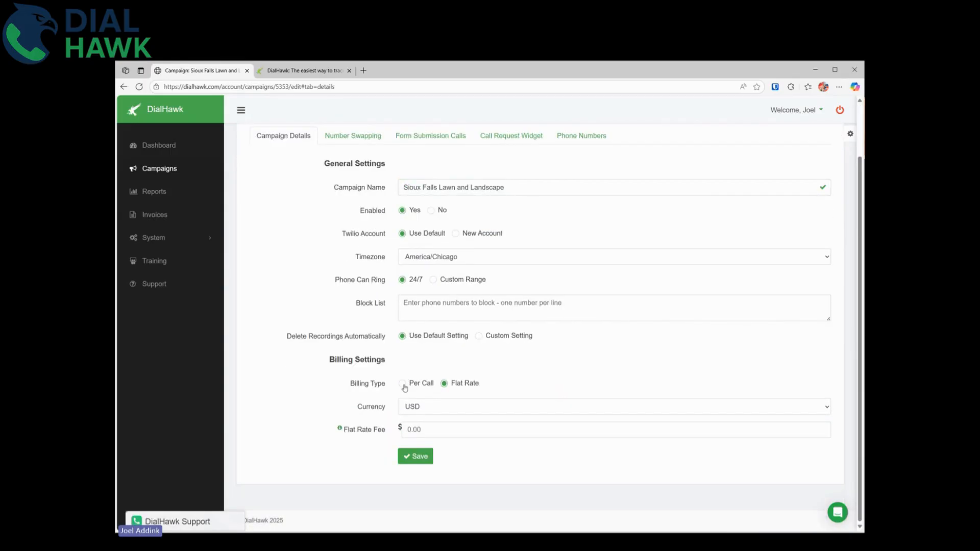
{"action": "left_click", "coordinate": [425, 430]}
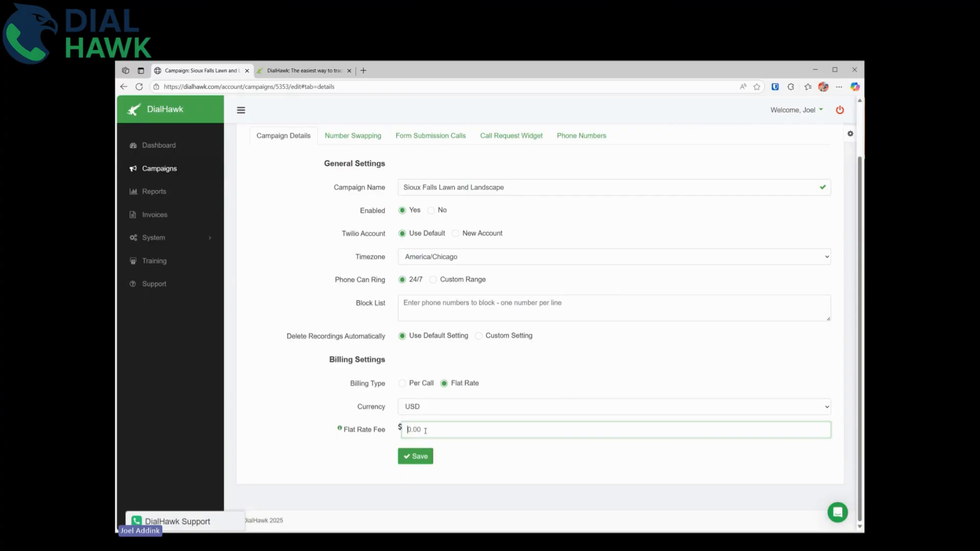
{"action": "left_click", "coordinate": [403, 383]}
{"action": "left_click", "coordinate": [426, 409]}
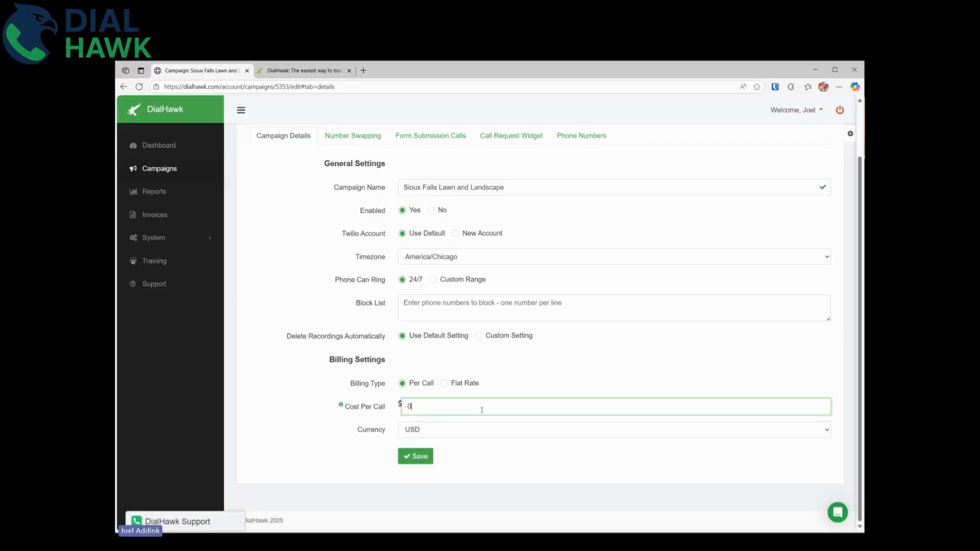
{"action": "double_click", "coordinate": [486, 408]}
{"action": "type", "text": "50"}
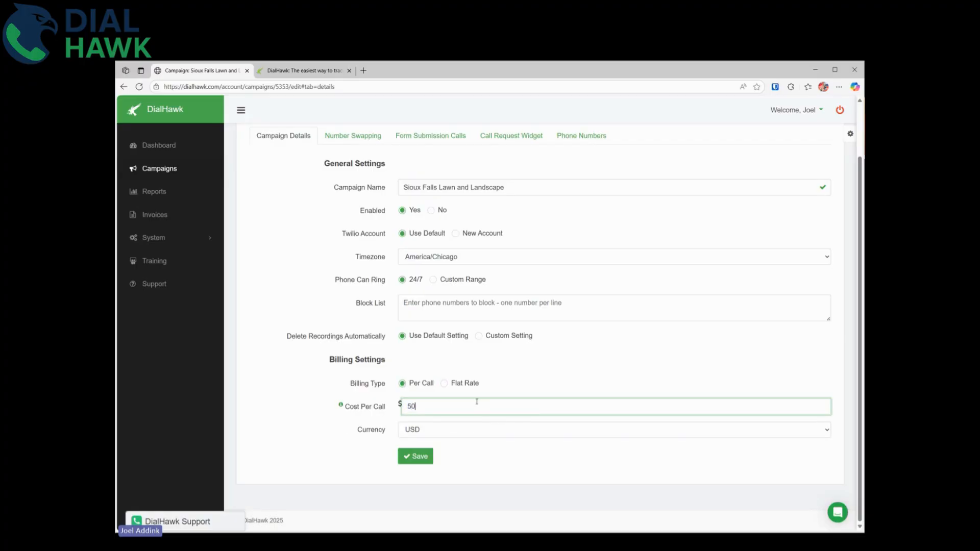
{"action": "left_click", "coordinate": [419, 456]}
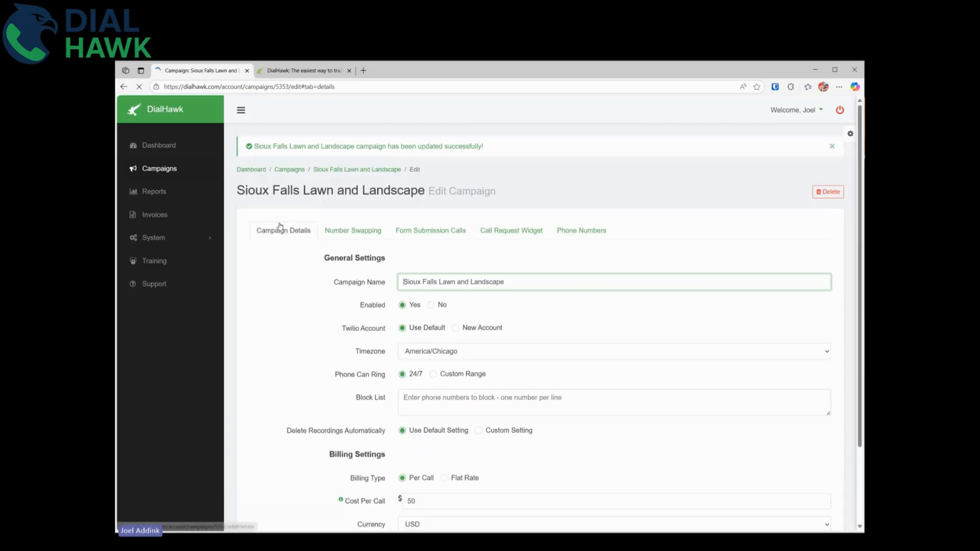
{"action": "left_click", "coordinate": [161, 219]}
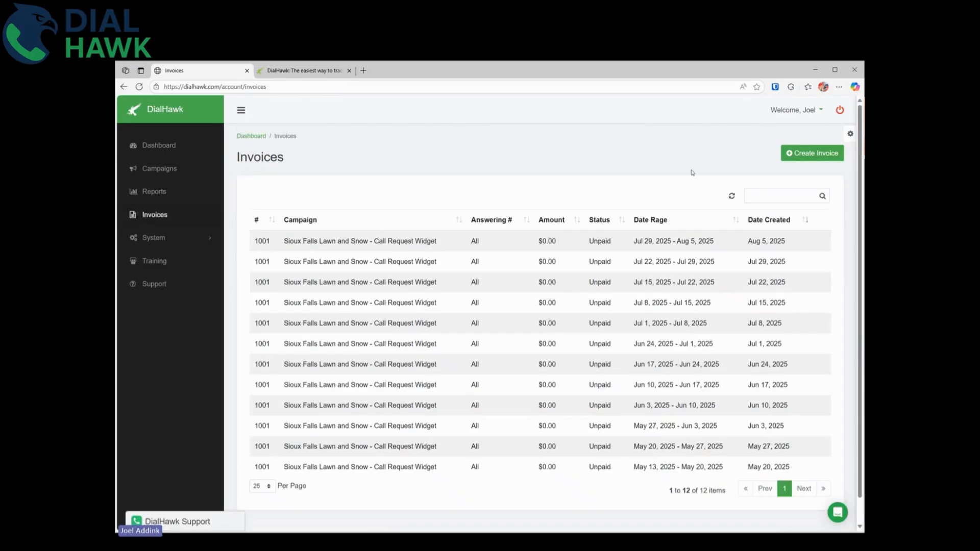
Start a new Year to Date invoice for the Sioux Falls Lawn and Landscape campaign.
{"action": "left_click", "coordinate": [809, 153]}
{"action": "left_click", "coordinate": [673, 161]}
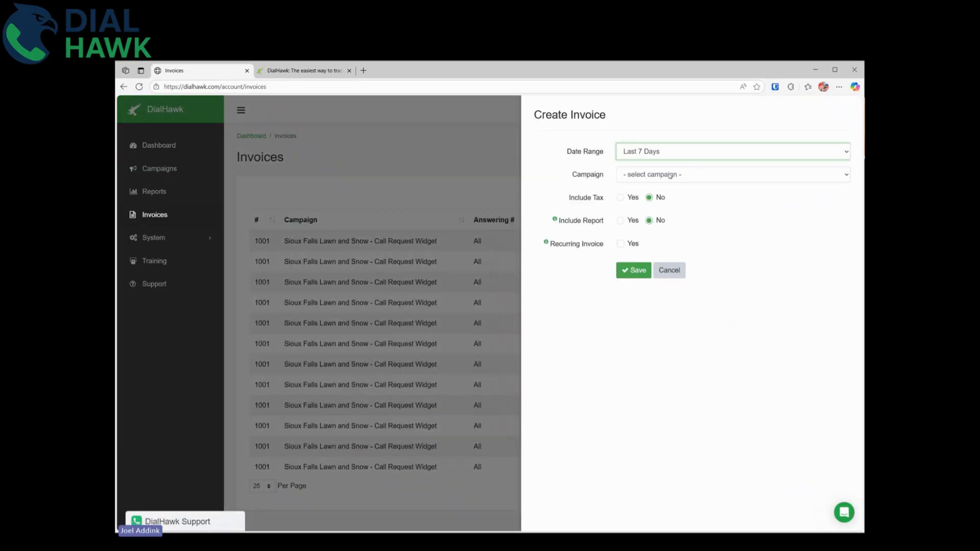
{"action": "left_click", "coordinate": [664, 208]}
{"action": "left_click", "coordinate": [659, 176]}
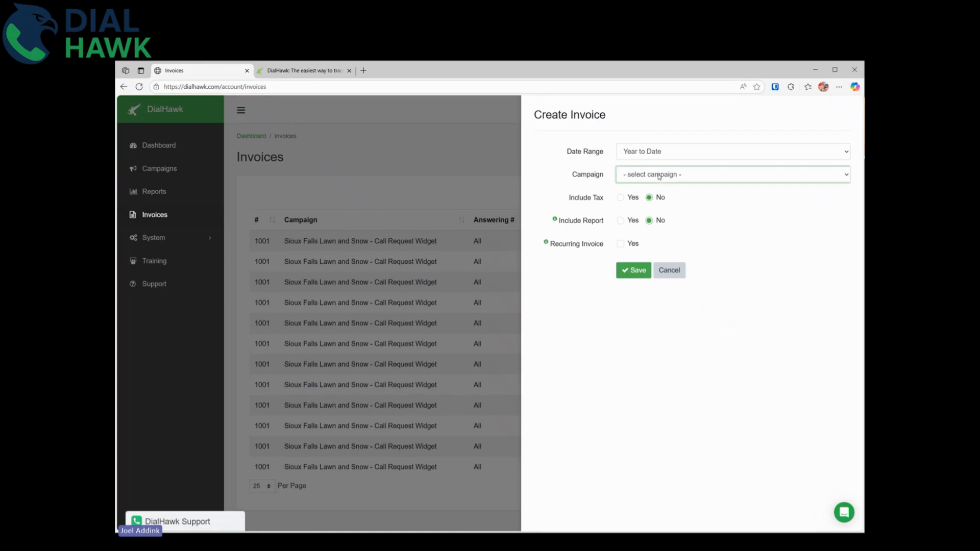
{"action": "left_click", "coordinate": [667, 224]}
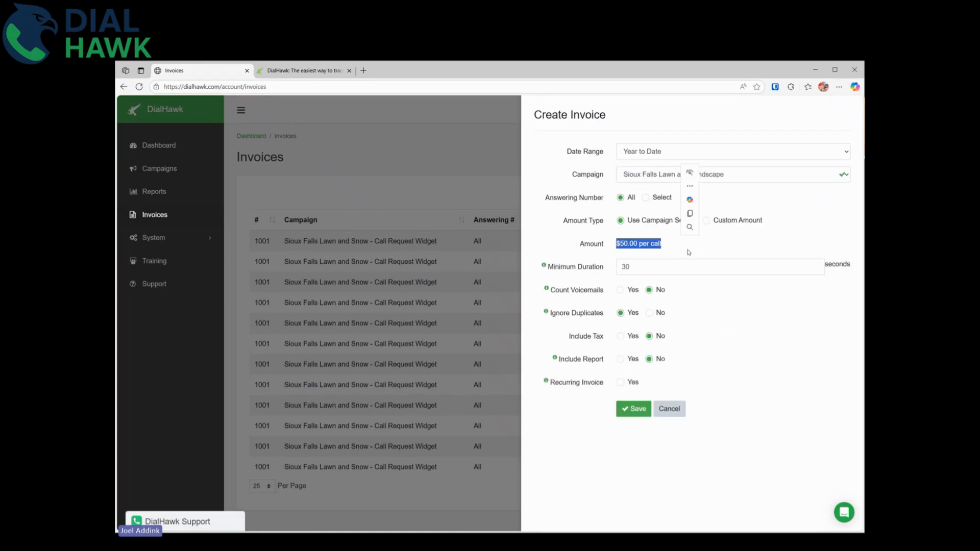
{"action": "left_click", "coordinate": [666, 247]}
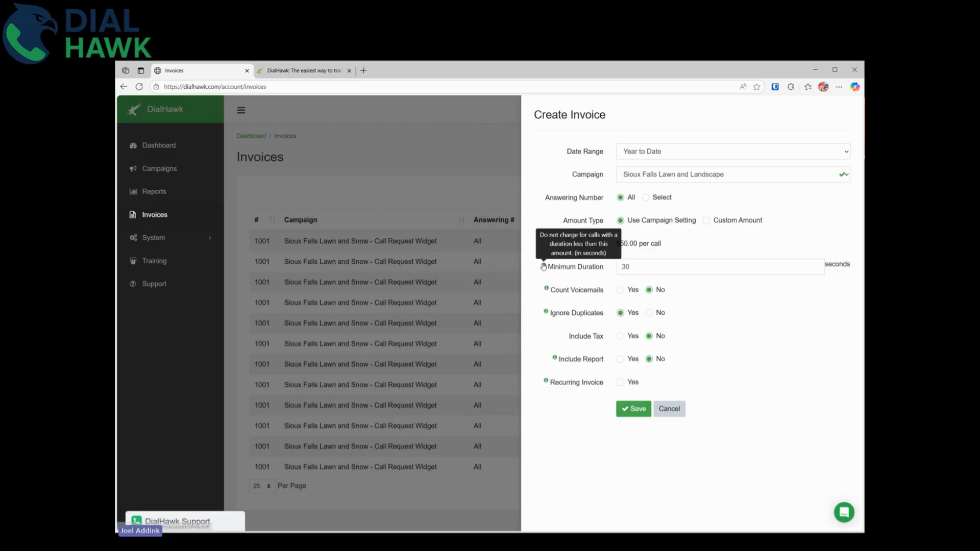
Leave the invoice without tax and mark it as a recurring invoice.
{"action": "left_click", "coordinate": [621, 337]}
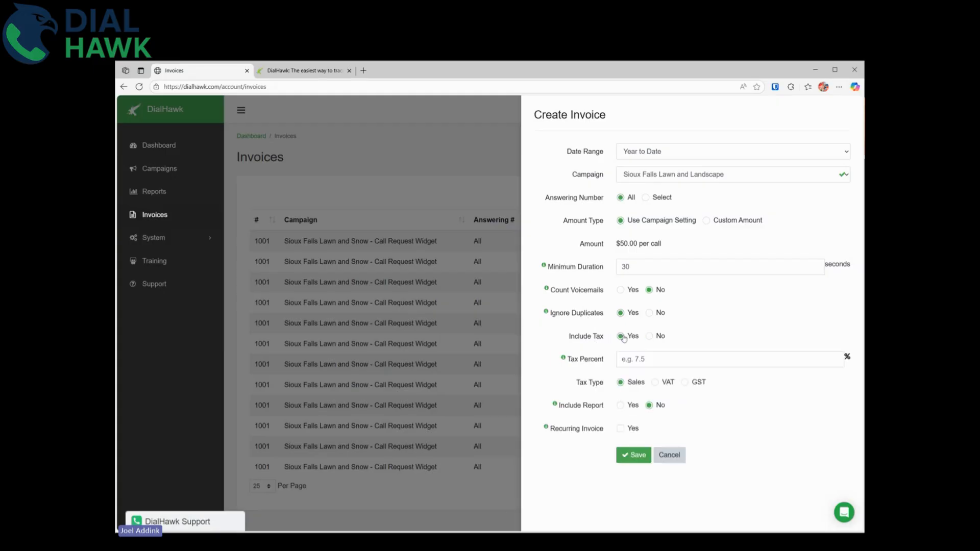
{"action": "left_click", "coordinate": [636, 359]}
{"action": "left_click", "coordinate": [655, 382]}
{"action": "left_click", "coordinate": [685, 382]}
{"action": "left_click", "coordinate": [623, 382]}
{"action": "left_click", "coordinate": [672, 354]}
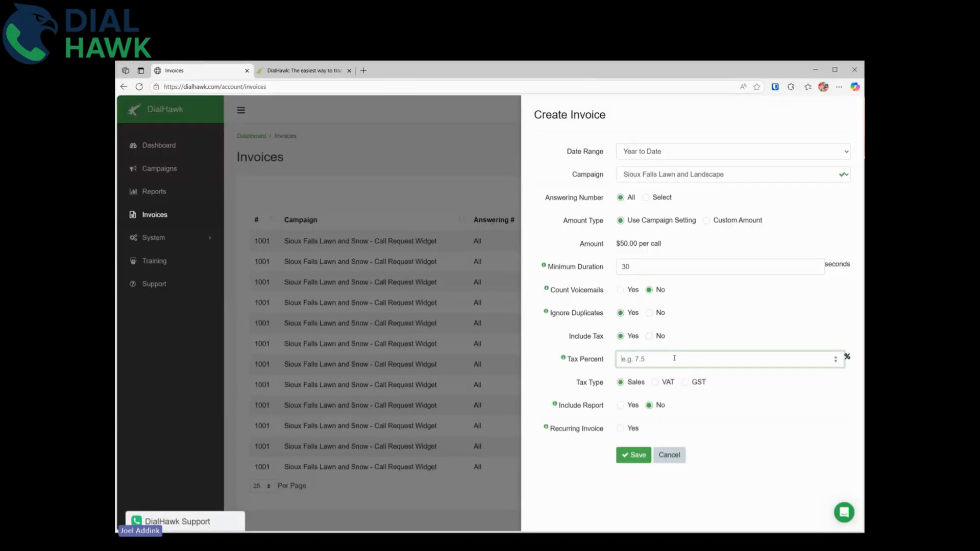
{"action": "left_click", "coordinate": [649, 336]}
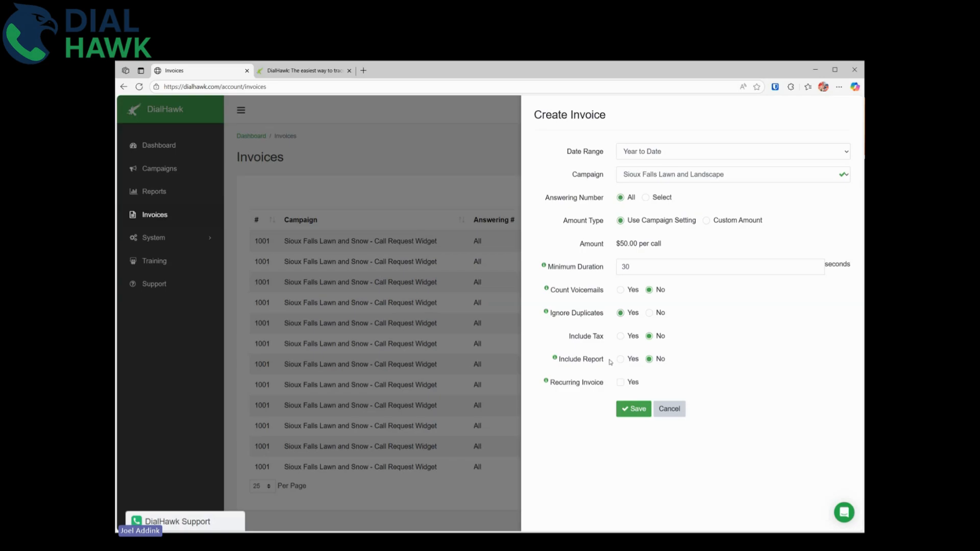
{"action": "left_click", "coordinate": [621, 384]}
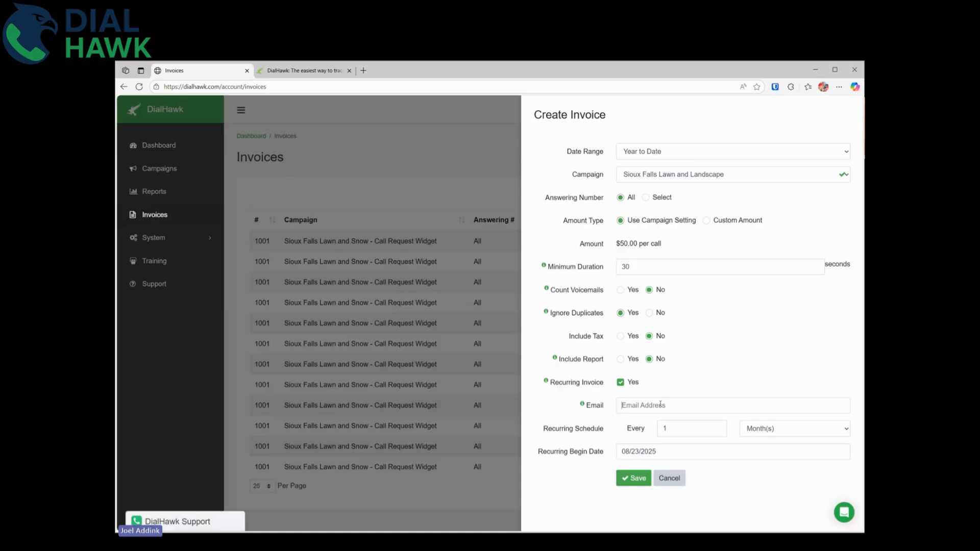
Enter the recipient's e-mail address and switch recurring billing back off.
{"action": "left_click", "coordinate": [660, 404]}
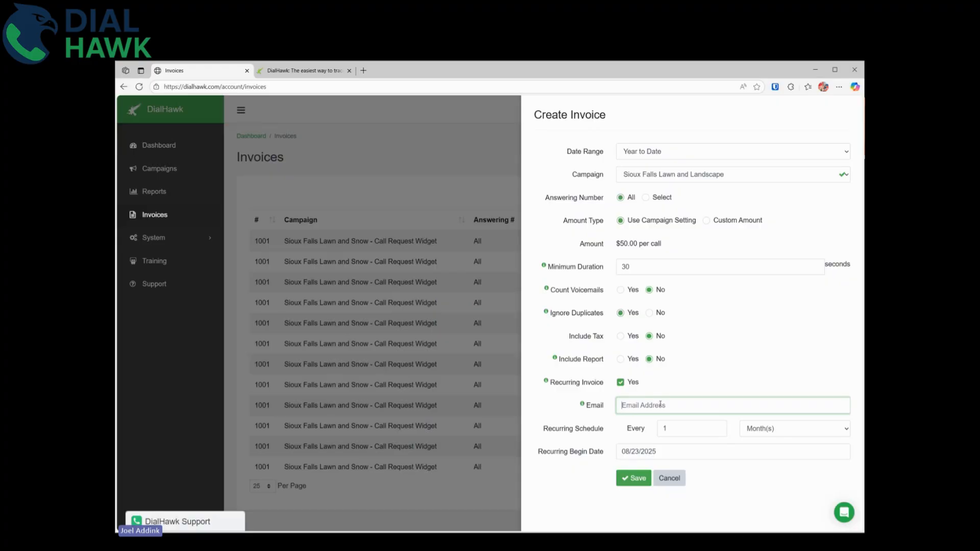
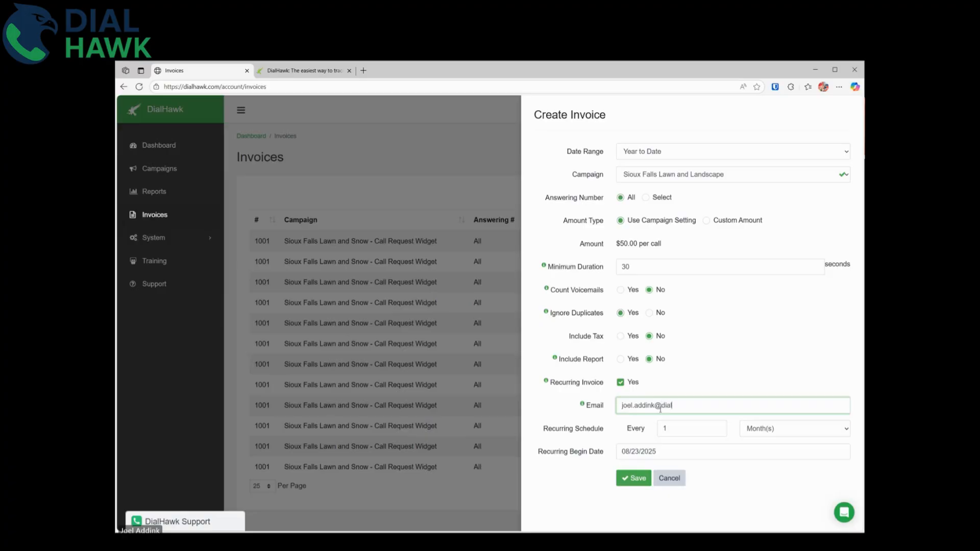
{"action": "left_click", "coordinate": [666, 433]}
{"action": "key", "text": "Tab"}
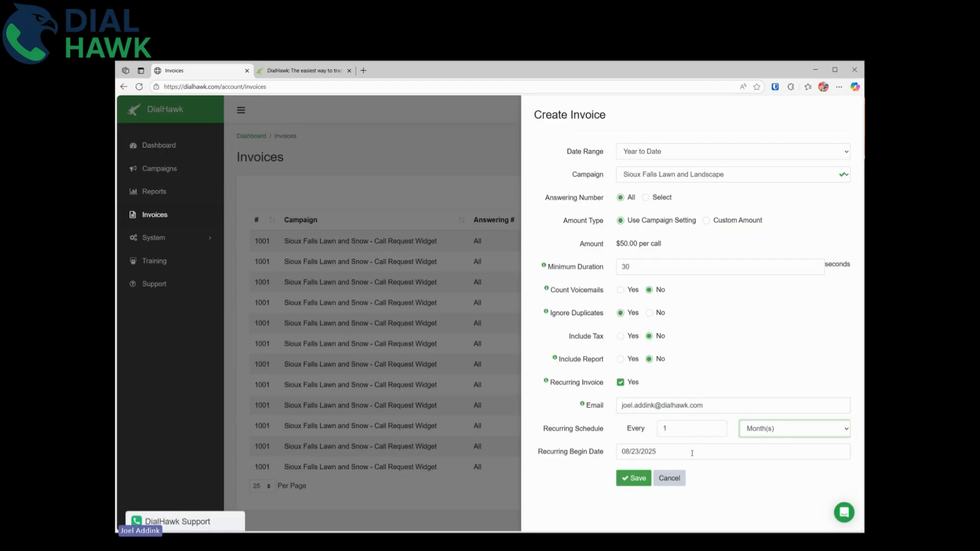
{"action": "left_click", "coordinate": [618, 382]}
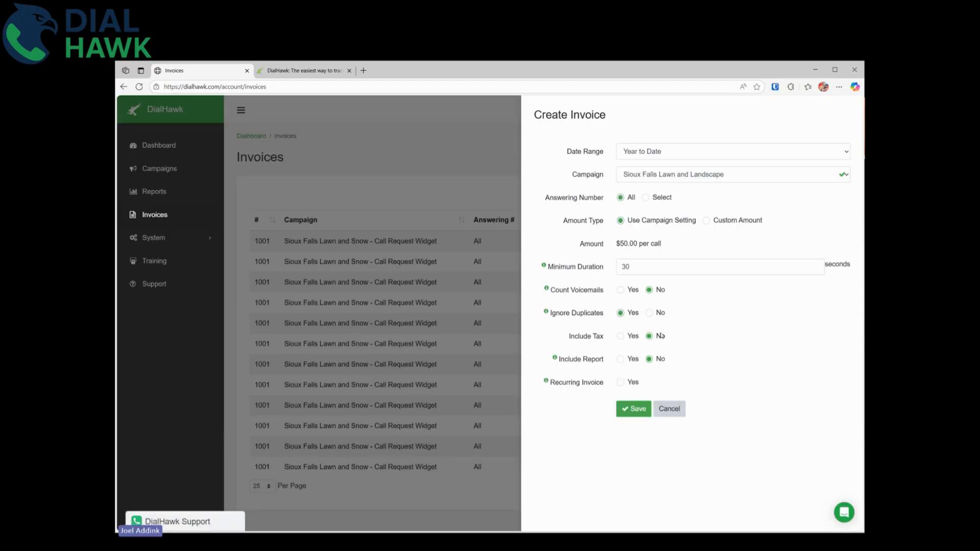
Keep the period at Year to Date and save the $750.00 invoice.
{"action": "left_click", "coordinate": [707, 154]}
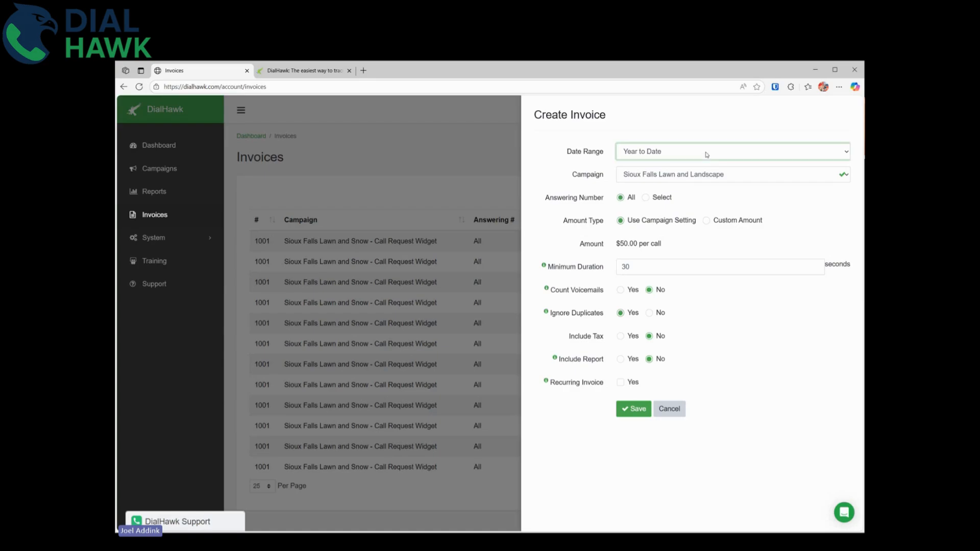
{"action": "left_click", "coordinate": [662, 200]}
{"action": "left_click", "coordinate": [648, 227]}
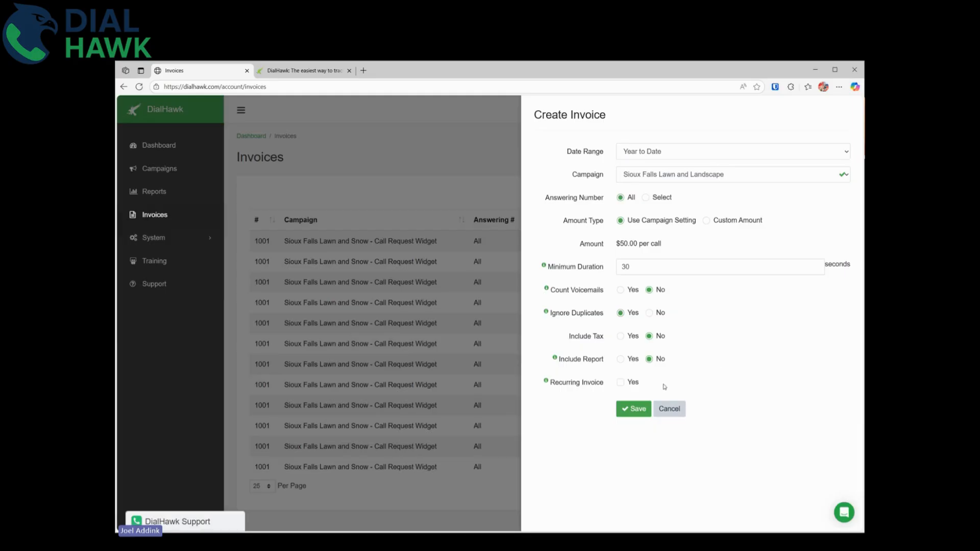
{"action": "left_click", "coordinate": [636, 409]}
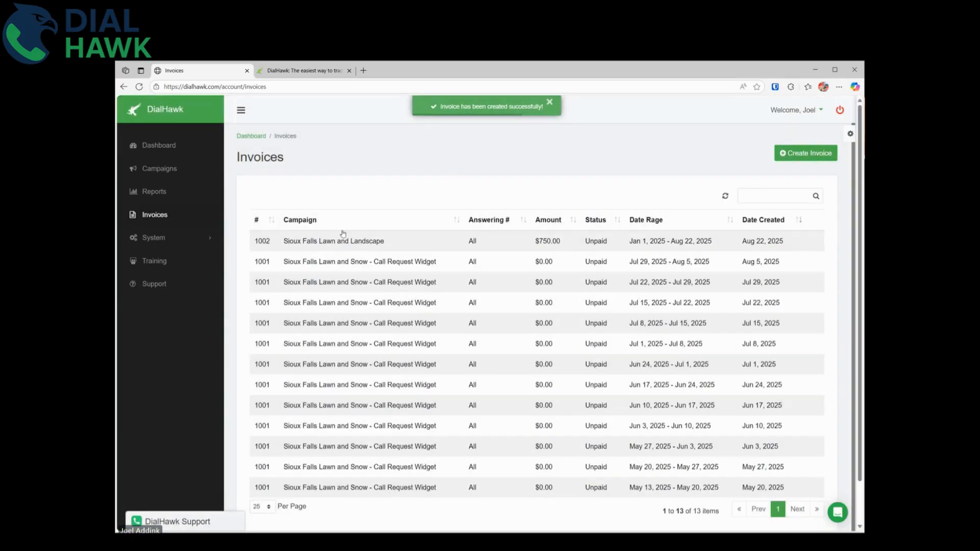
Open invoice 1002 and check its $750.00 amount.
{"action": "left_click", "coordinate": [341, 244]}
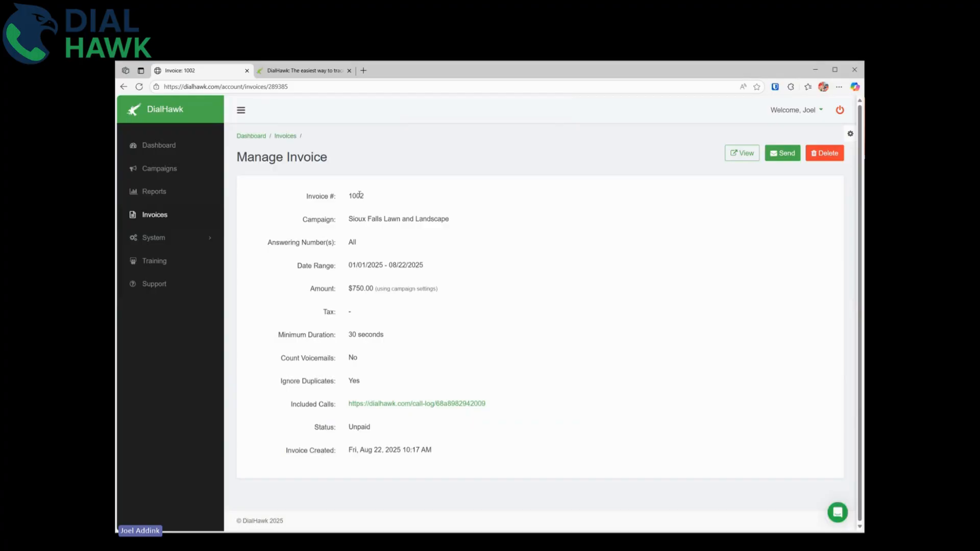
{"action": "left_click_drag", "start_coordinate": [366, 218], "coordinate": [443, 334]}
{"action": "left_click", "coordinate": [360, 308]}
{"action": "left_click_drag", "start_coordinate": [356, 288], "coordinate": [485, 329]}
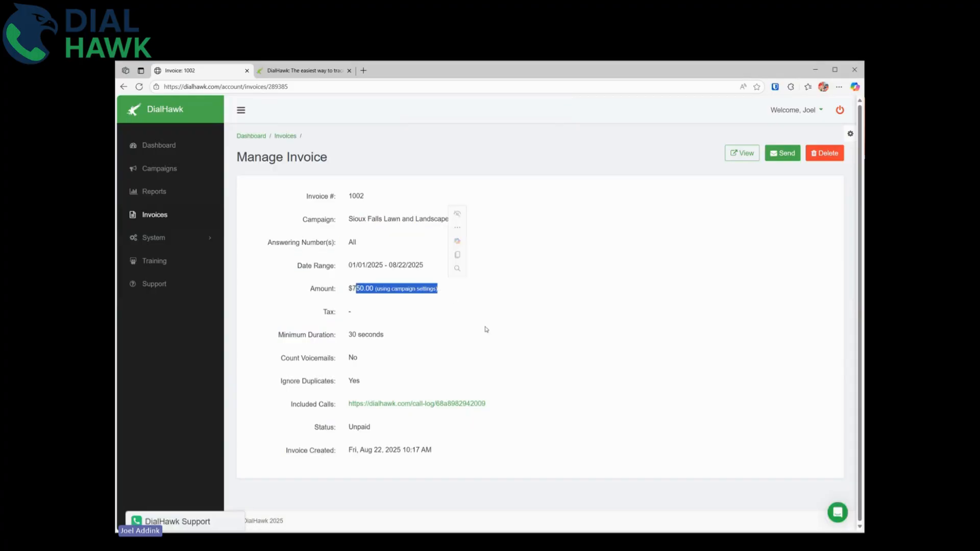
{"action": "left_click", "coordinate": [418, 381]}
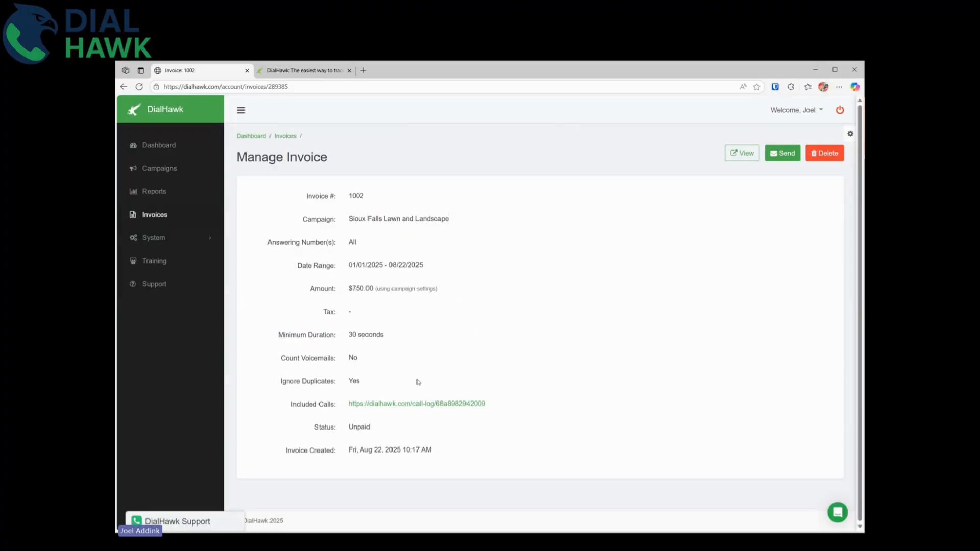
Review the invoice's included calls in the Call Log, then close it and return to invoice 1002.
{"action": "left_click", "coordinate": [390, 404]}
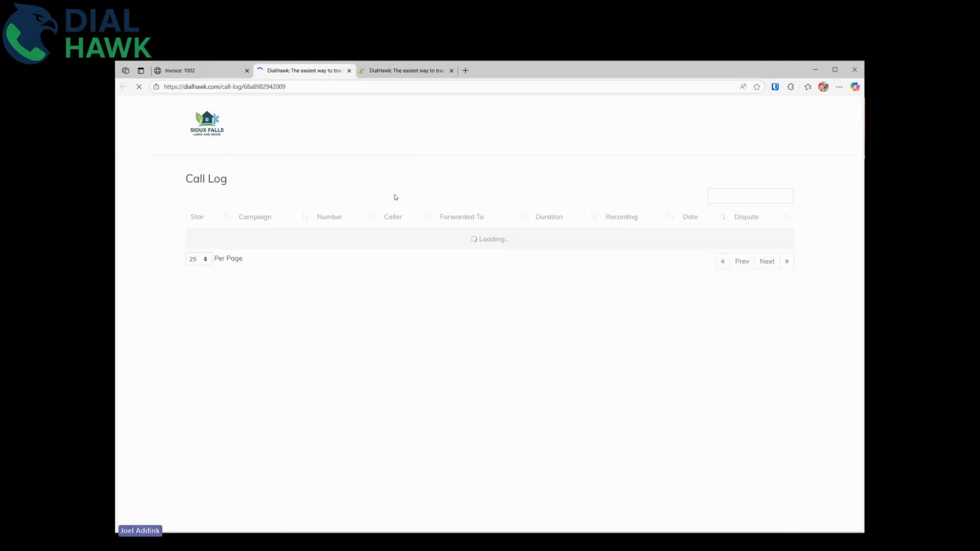
{"action": "scroll", "coordinate": [737, 214], "scroll_direction": "down", "scroll_amount": 1}
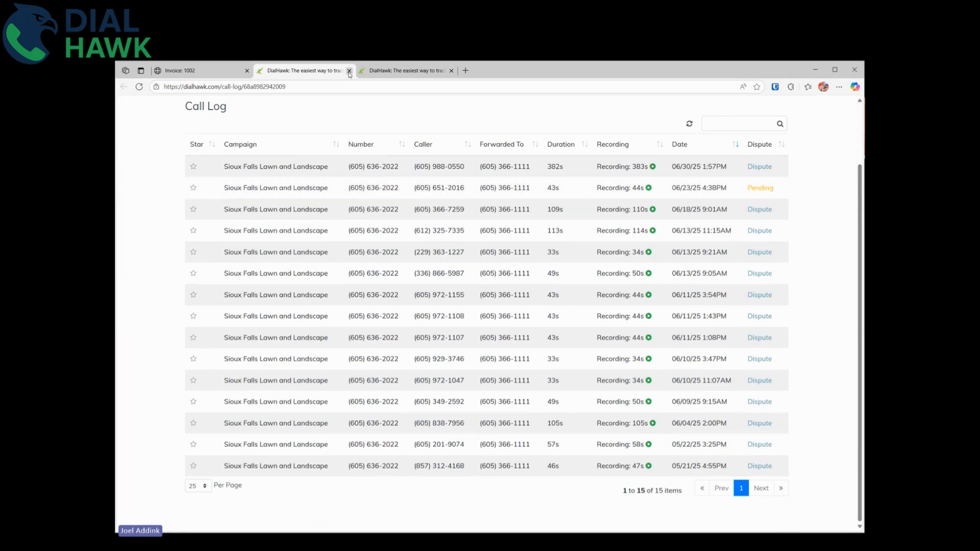
{"action": "key", "text": "ctrl+shift+Tab"}
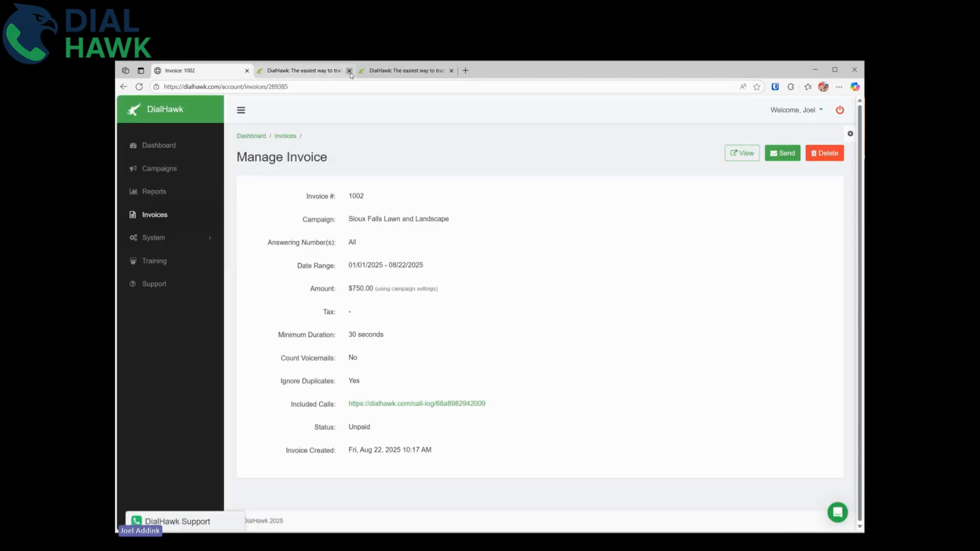
{"action": "left_click", "coordinate": [349, 71]}
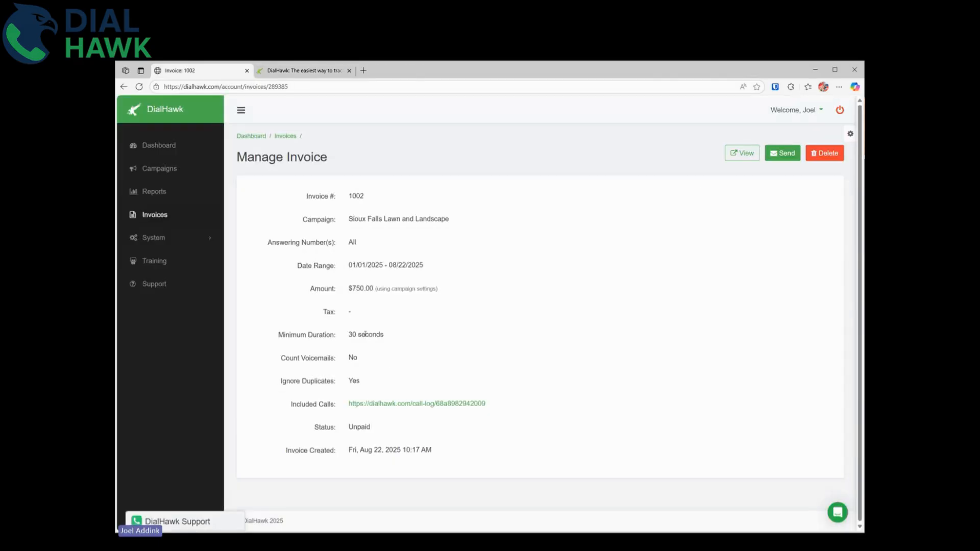
{"action": "left_click_drag", "start_coordinate": [365, 334], "coordinate": [360, 383]}
{"action": "left_click", "coordinate": [688, 273]}
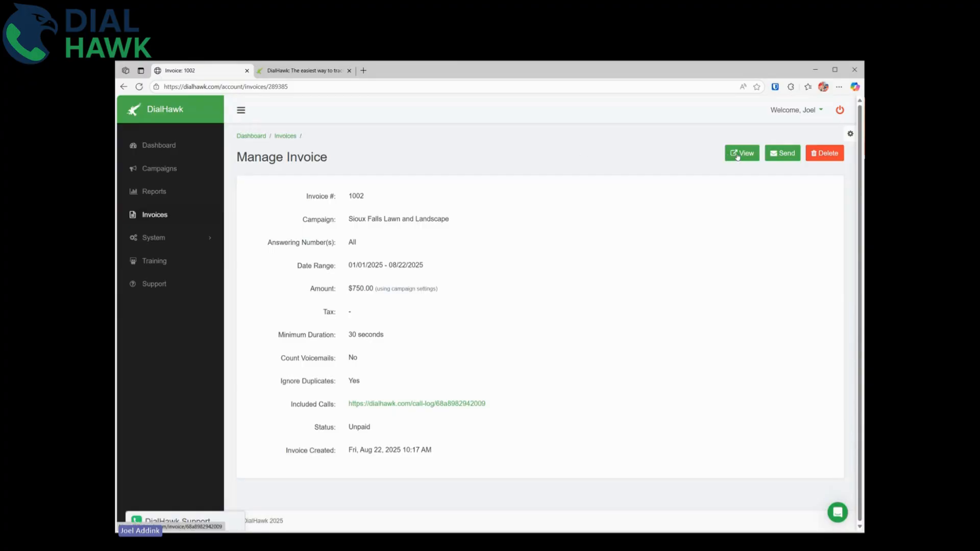
{"action": "left_click", "coordinate": [786, 154]}
{"action": "left_click", "coordinate": [643, 149]}
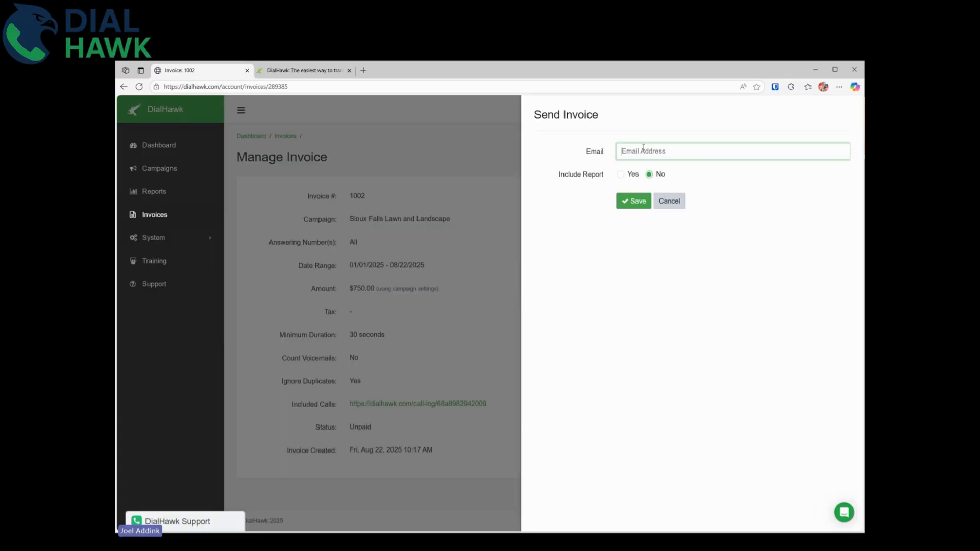
{"action": "left_click", "coordinate": [669, 200]}
{"action": "triple_click", "coordinate": [705, 165]}
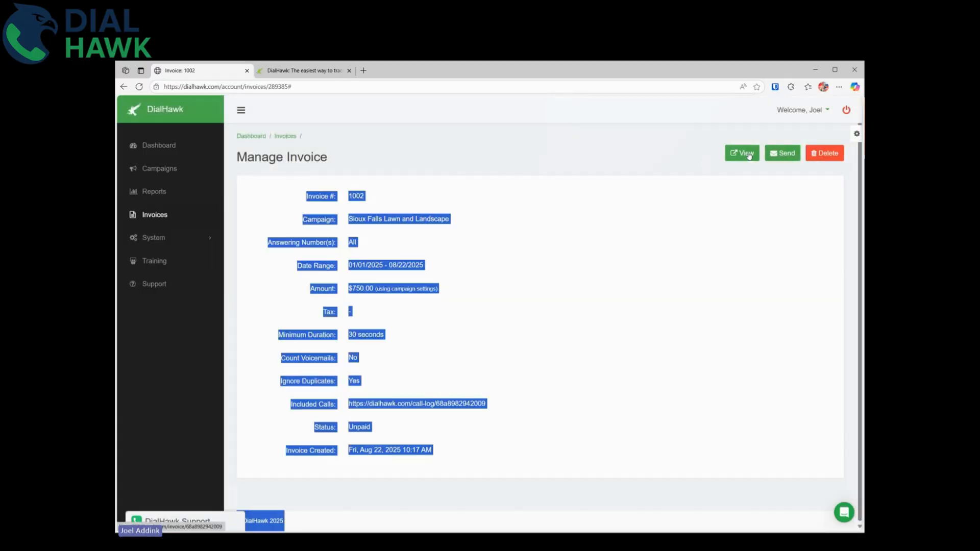
{"action": "left_click", "coordinate": [742, 153]}
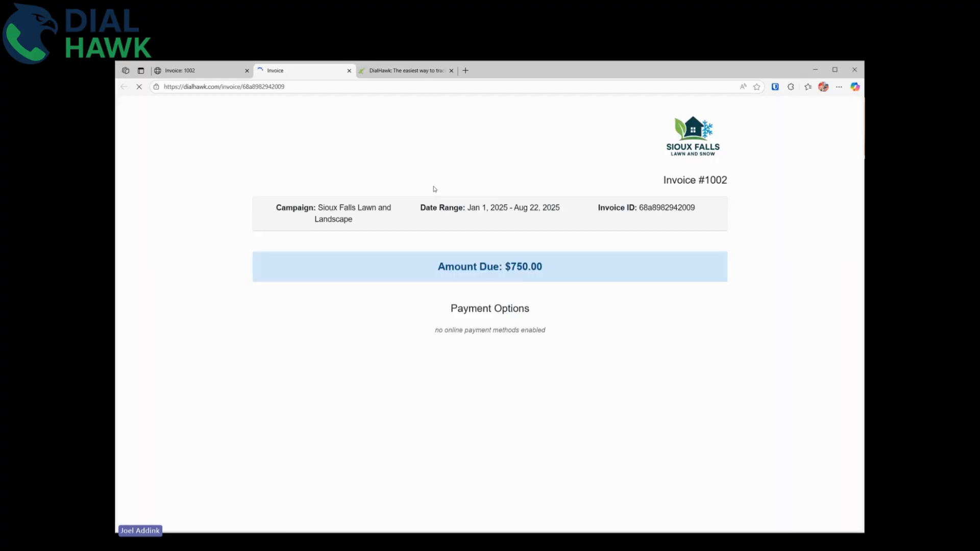
{"action": "left_click_drag", "start_coordinate": [465, 265], "coordinate": [558, 274]}
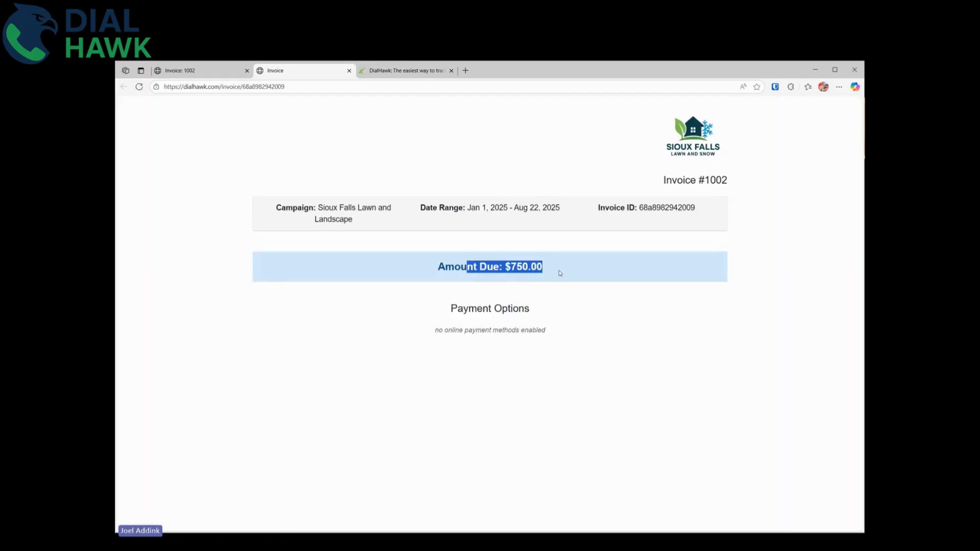
{"action": "left_click", "coordinate": [580, 305]}
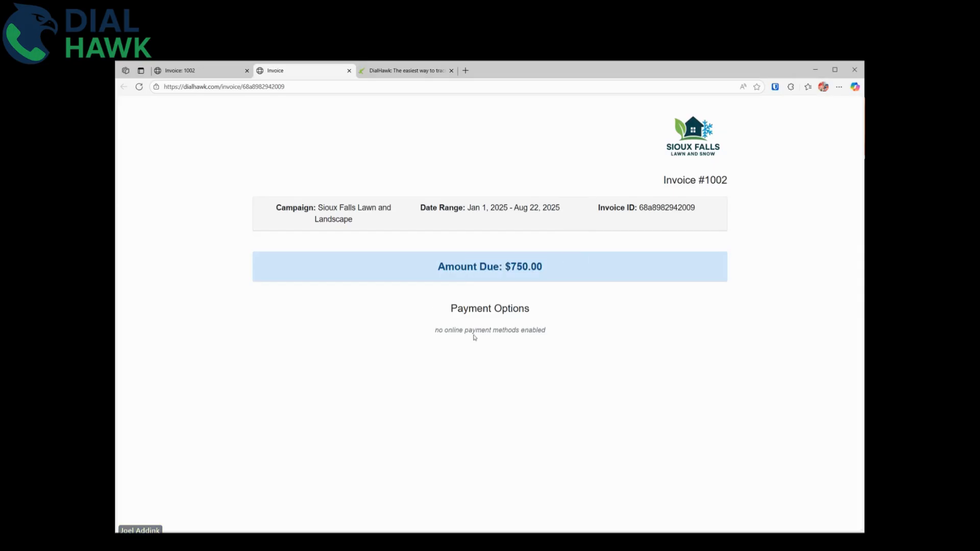
{"action": "left_click_drag", "start_coordinate": [435, 308], "coordinate": [562, 335]}
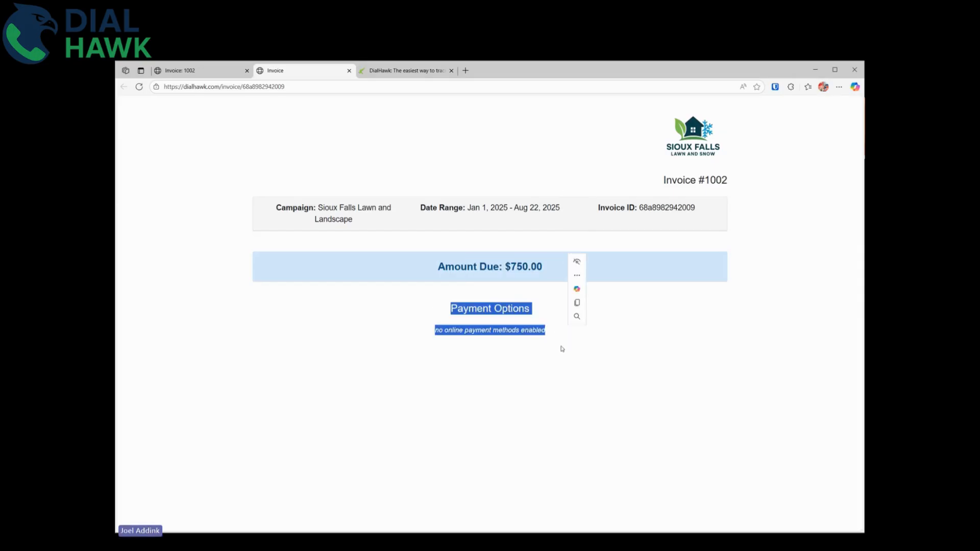
{"action": "left_click", "coordinate": [486, 306]}
{"action": "left_click_drag", "start_coordinate": [485, 306], "coordinate": [539, 334]}
{"action": "left_click", "coordinate": [568, 357]}
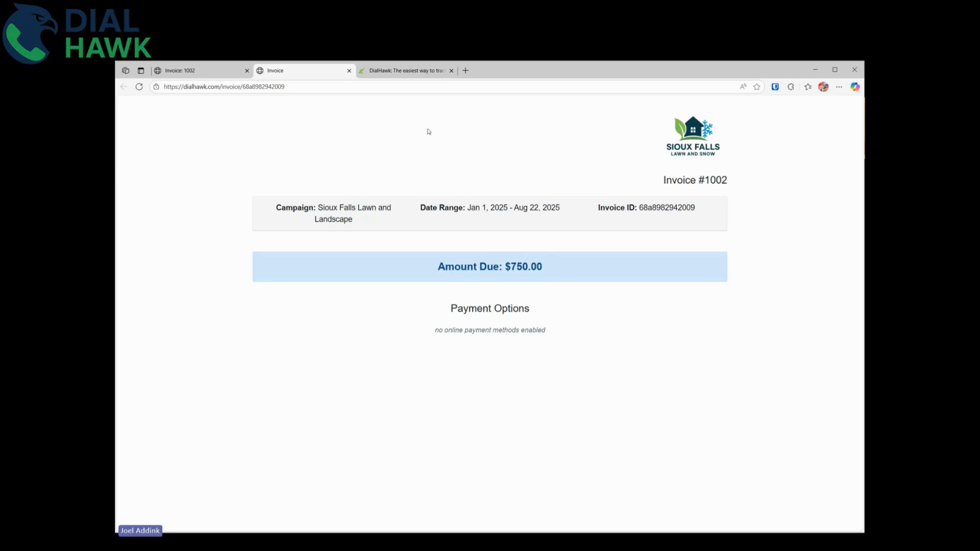
{"action": "left_click", "coordinate": [349, 70]}
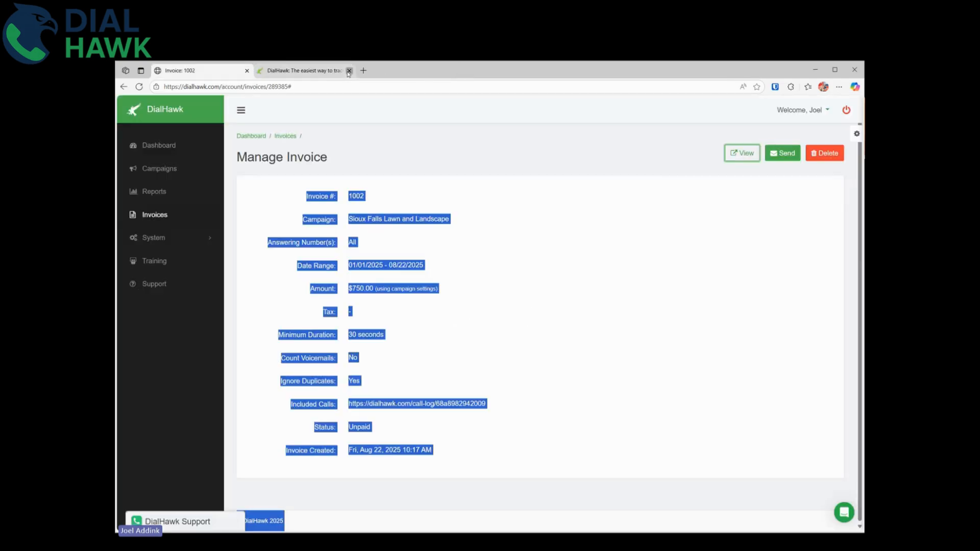
Enable Credit/Debit Card (via Stripe) payments in Account Settings and save both Stripe keys.
{"action": "left_click", "coordinate": [349, 71]}
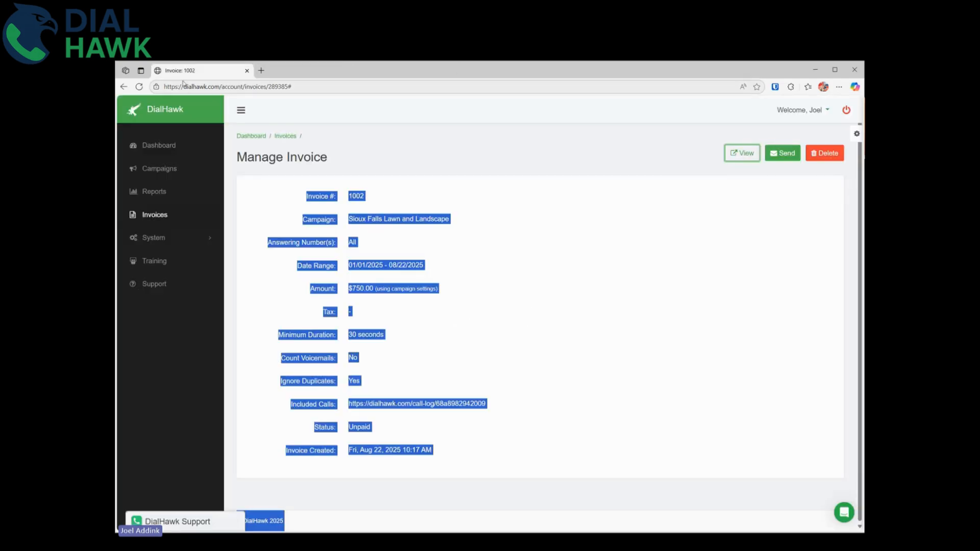
{"action": "left_click", "coordinate": [159, 241]}
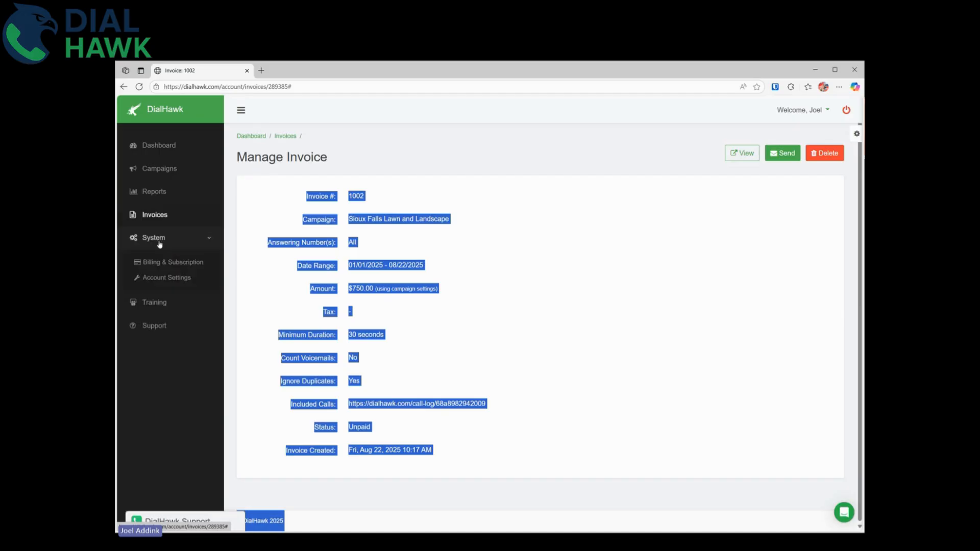
{"action": "left_click", "coordinate": [167, 277]}
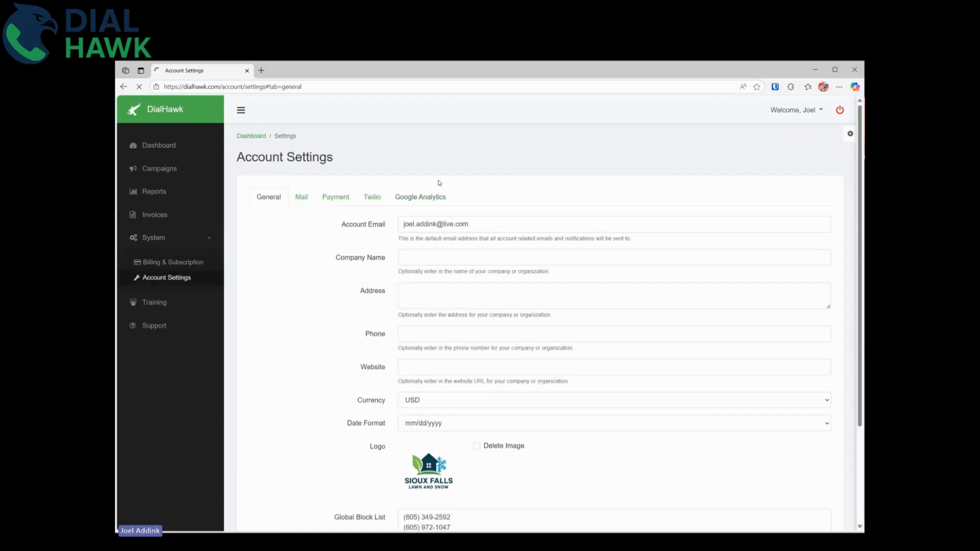
{"action": "left_click", "coordinate": [336, 198]}
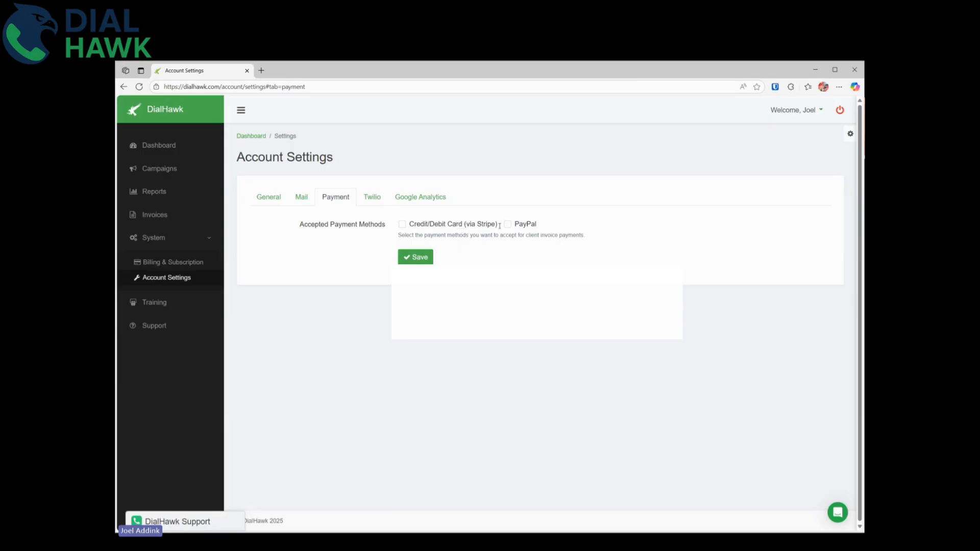
{"action": "left_click", "coordinate": [424, 226]}
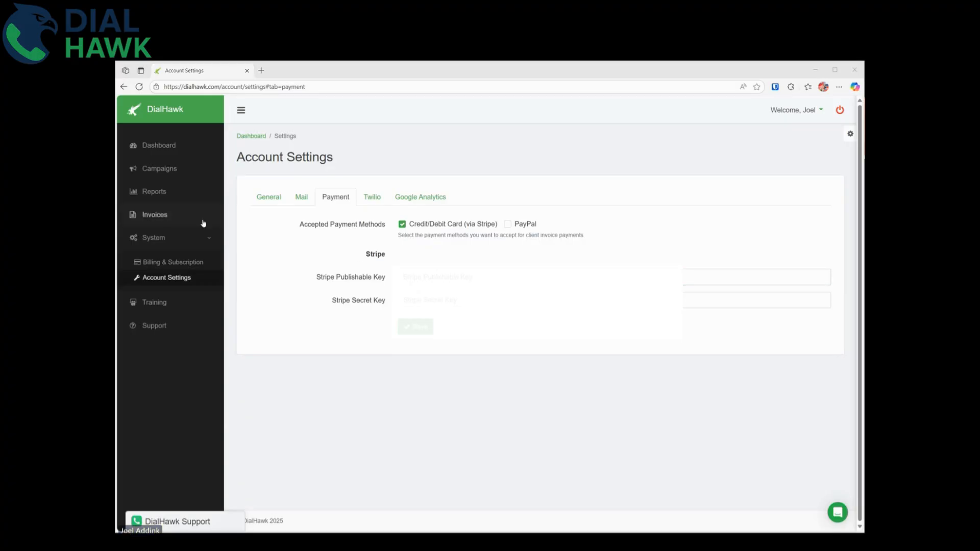
{"action": "left_click", "coordinate": [436, 278]}
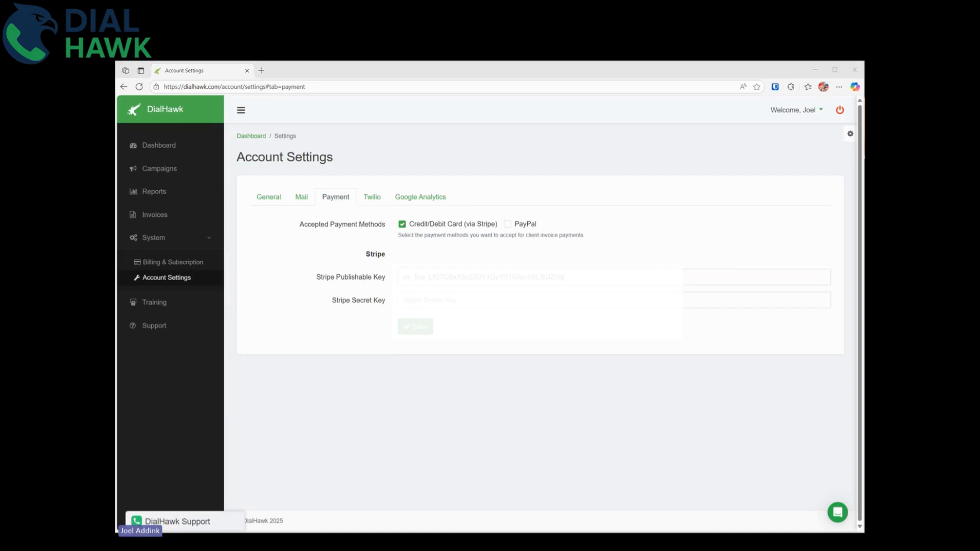
{"action": "left_click", "coordinate": [481, 303]}
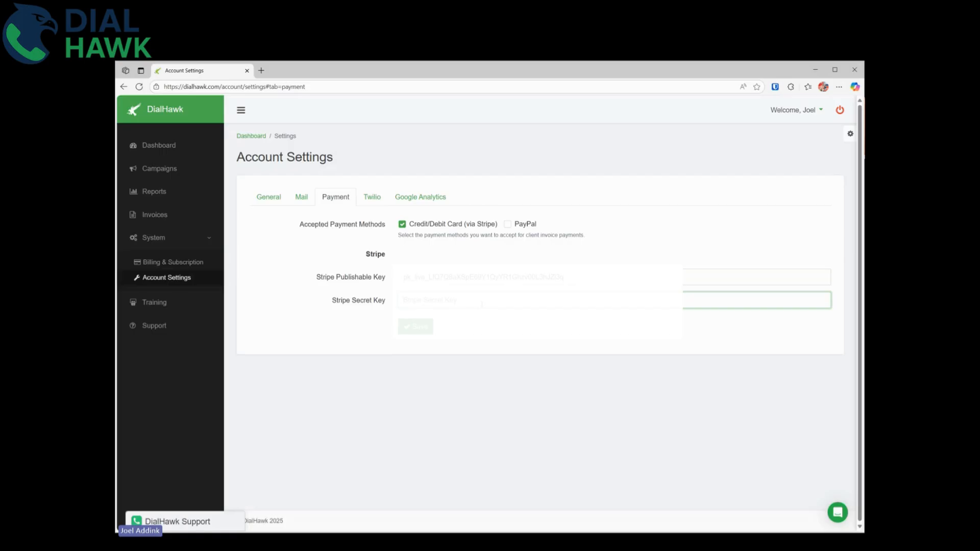
{"action": "left_click", "coordinate": [425, 330]}
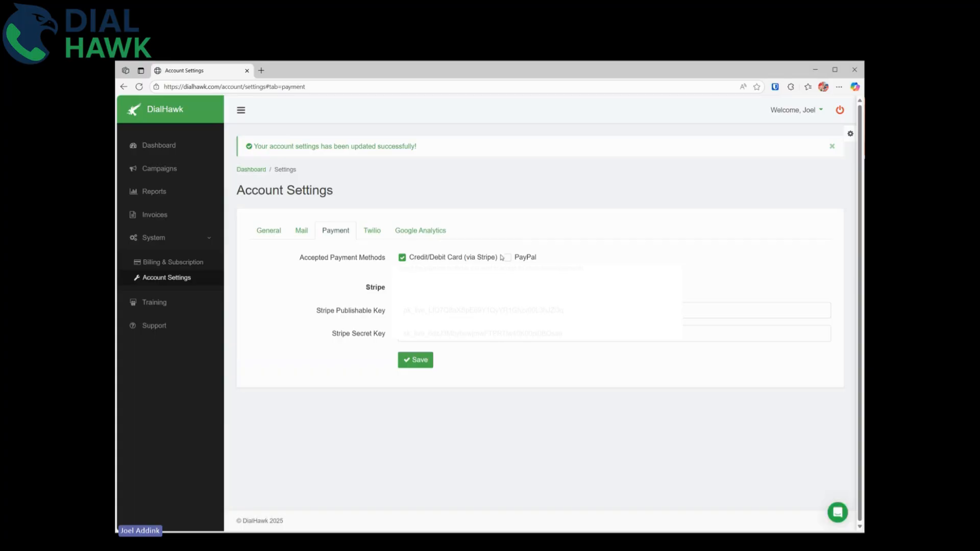
Leave PayPal payments disabled and return to the invoices list.
{"action": "left_click", "coordinate": [507, 258]}
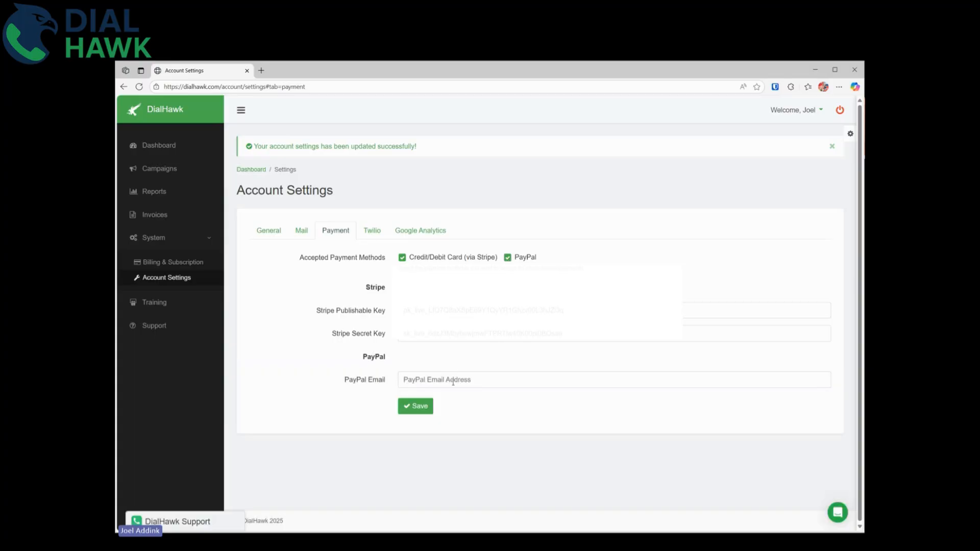
{"action": "left_click", "coordinate": [453, 380]}
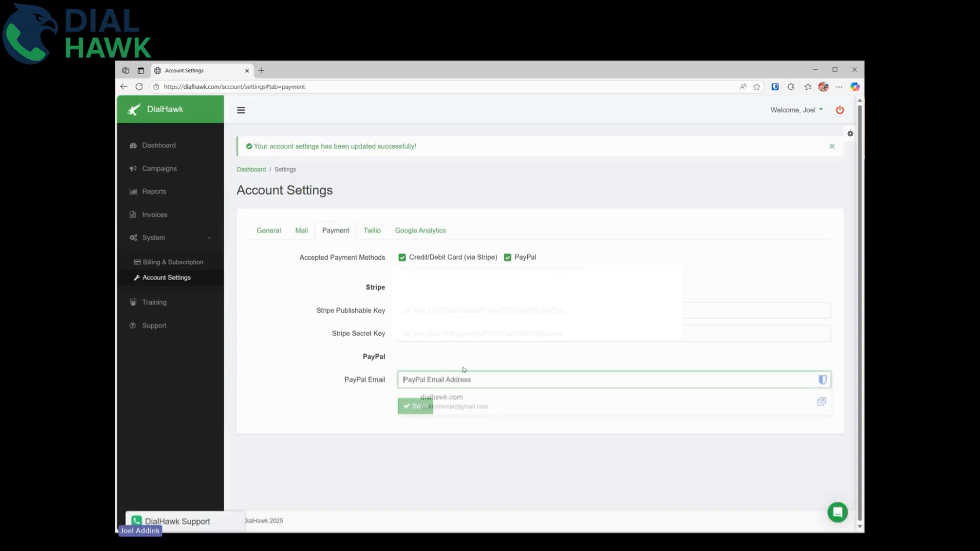
{"action": "left_click", "coordinate": [508, 258]}
{"action": "left_click", "coordinate": [268, 230]}
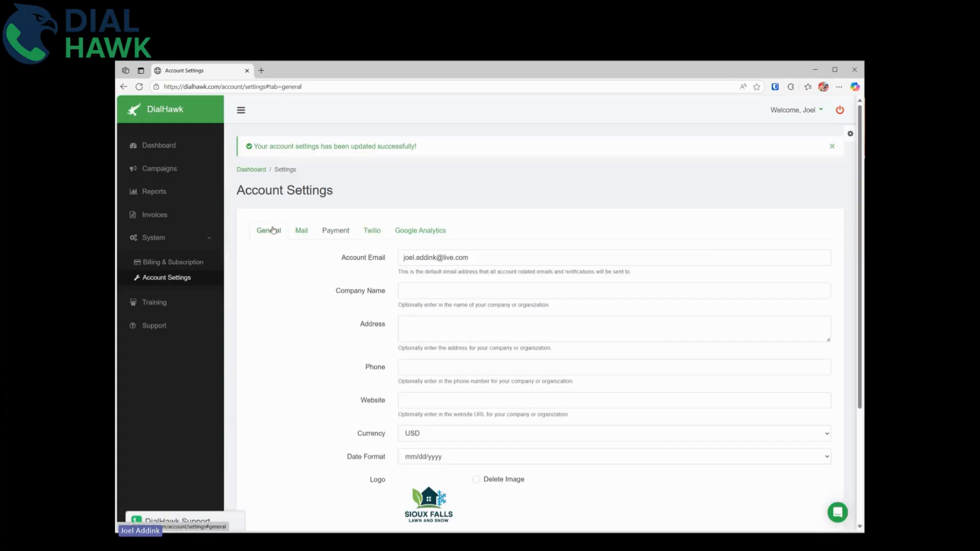
{"action": "left_click", "coordinate": [180, 213]}
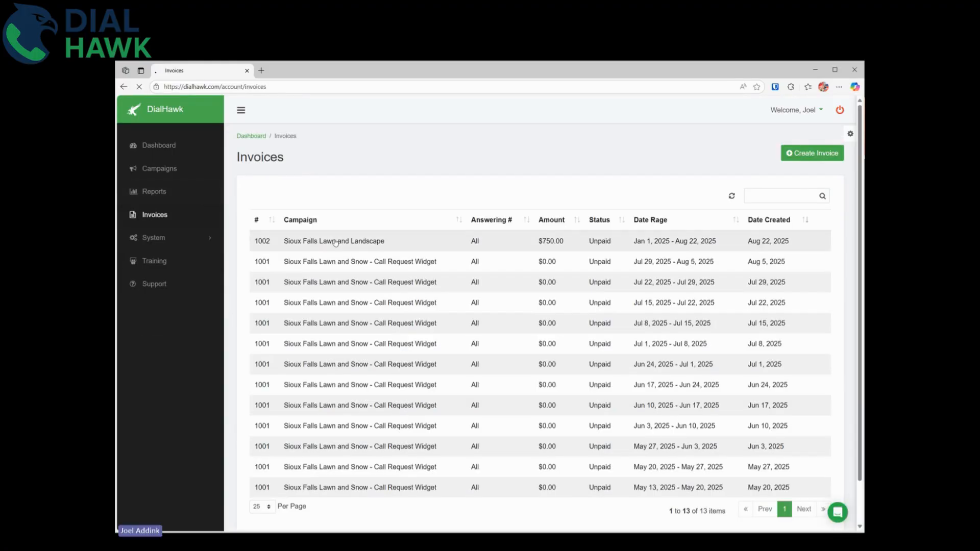
Open invoice 1002's customer-facing page and bring up the Pay with Card form's card number field.
{"action": "left_click", "coordinate": [500, 239]}
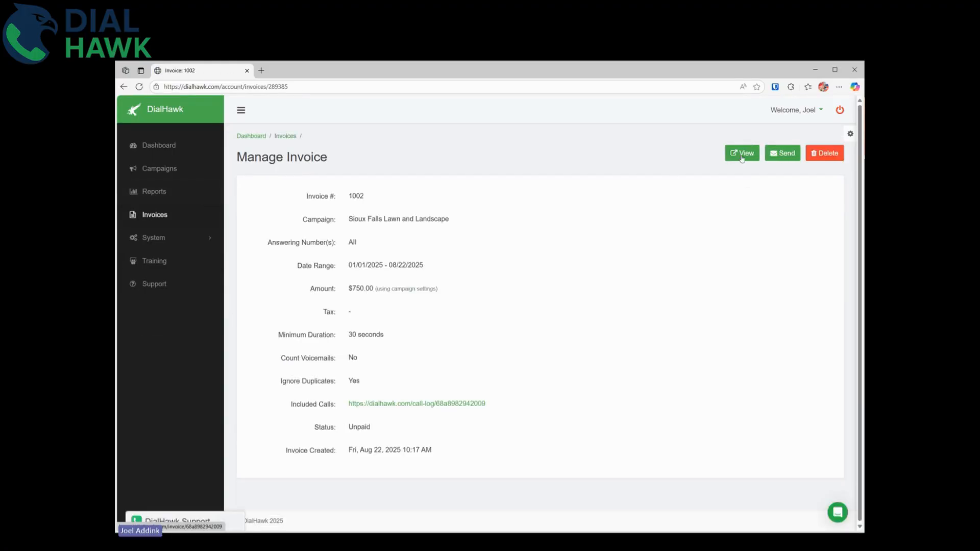
{"action": "left_click", "coordinate": [742, 153]}
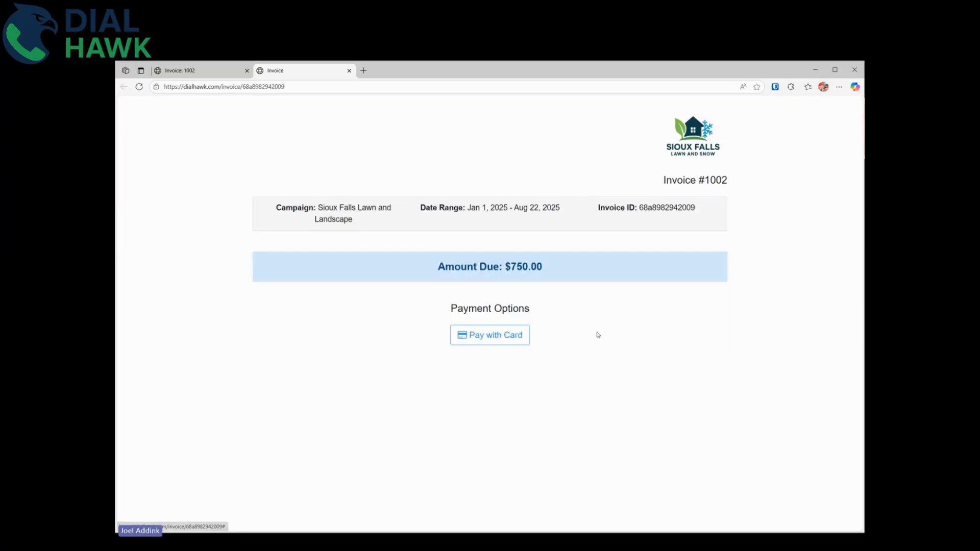
{"action": "left_click", "coordinate": [509, 338]}
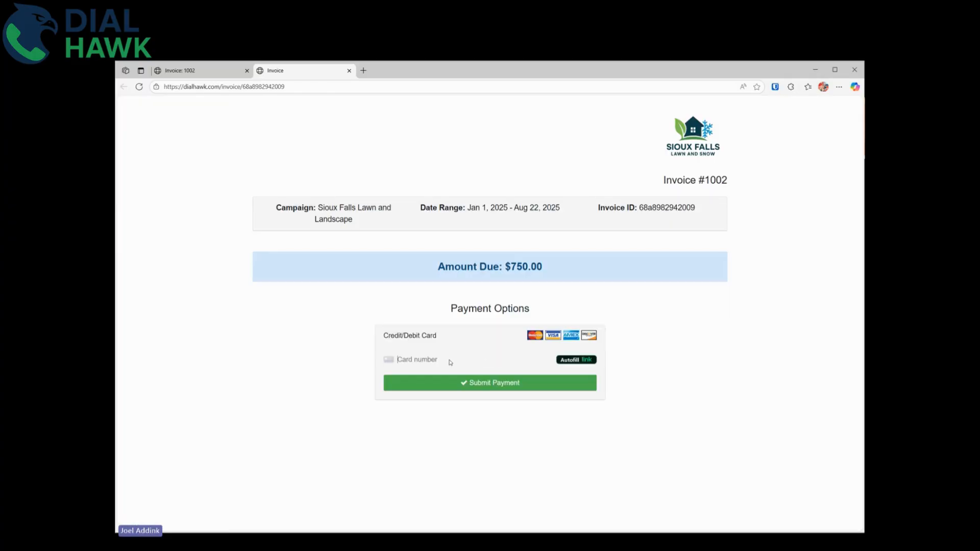
{"action": "left_click", "coordinate": [429, 361]}
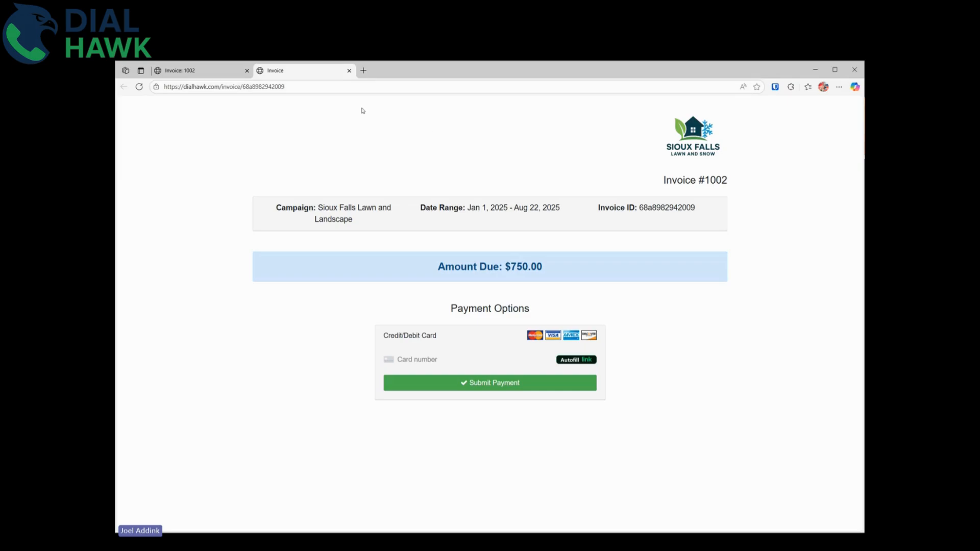
{"action": "left_click", "coordinate": [349, 71]}
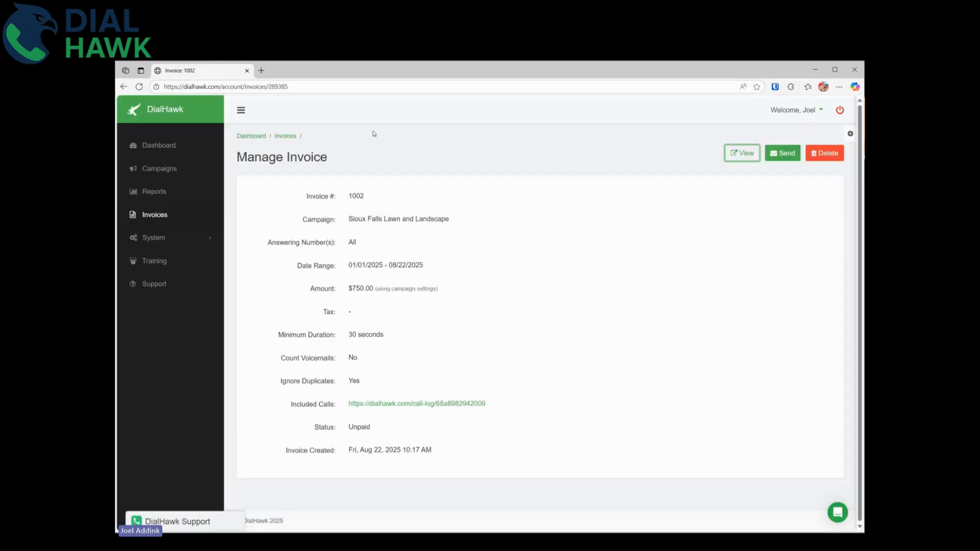
{"action": "left_click", "coordinate": [286, 136]}
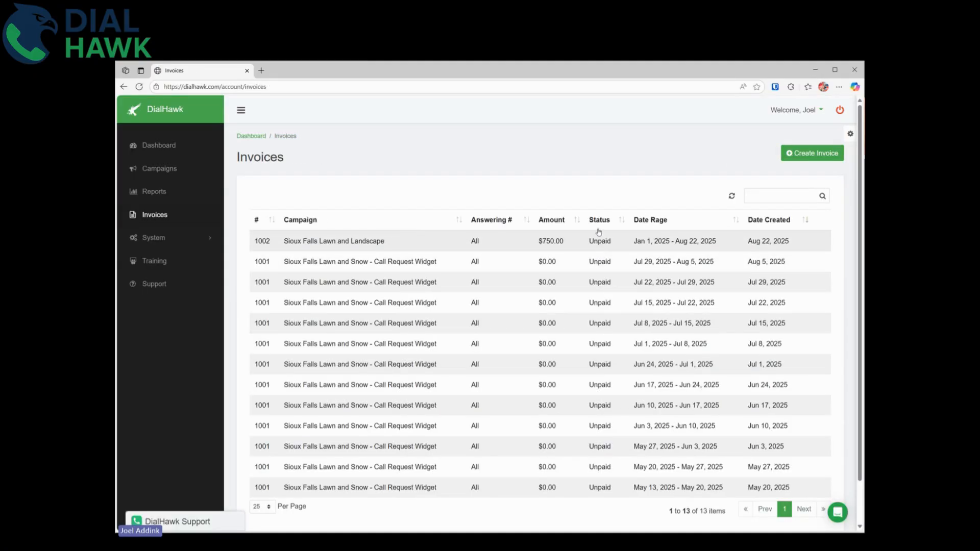
{"action": "scroll", "coordinate": [601, 322], "scroll_direction": "down", "scroll_amount": 2}
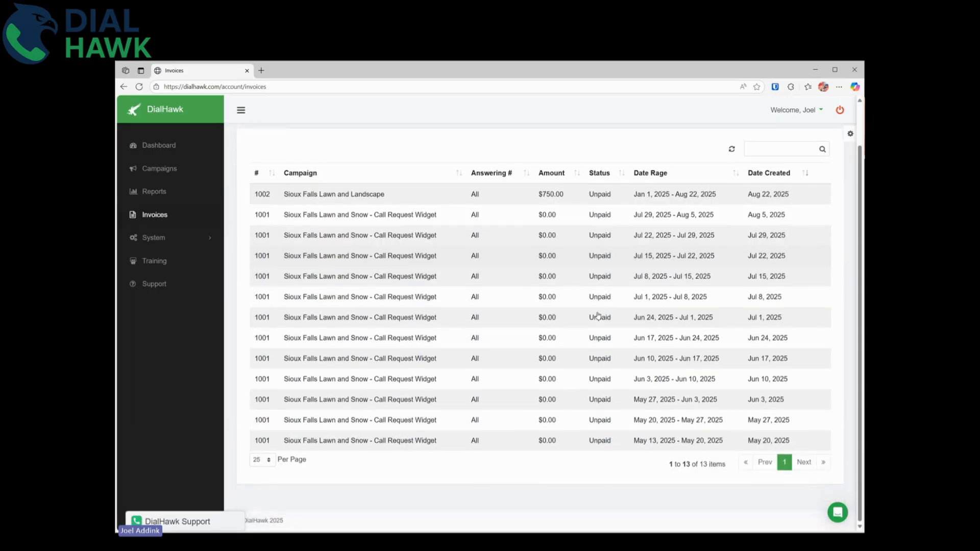
{"action": "scroll", "coordinate": [595, 307], "scroll_direction": "up", "scroll_amount": 2}
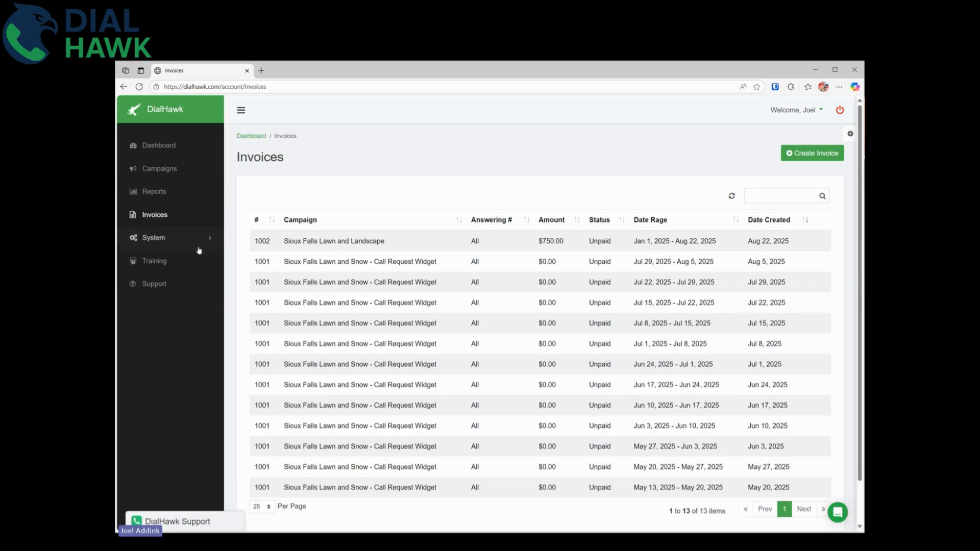
{"action": "left_click", "coordinate": [350, 245]}
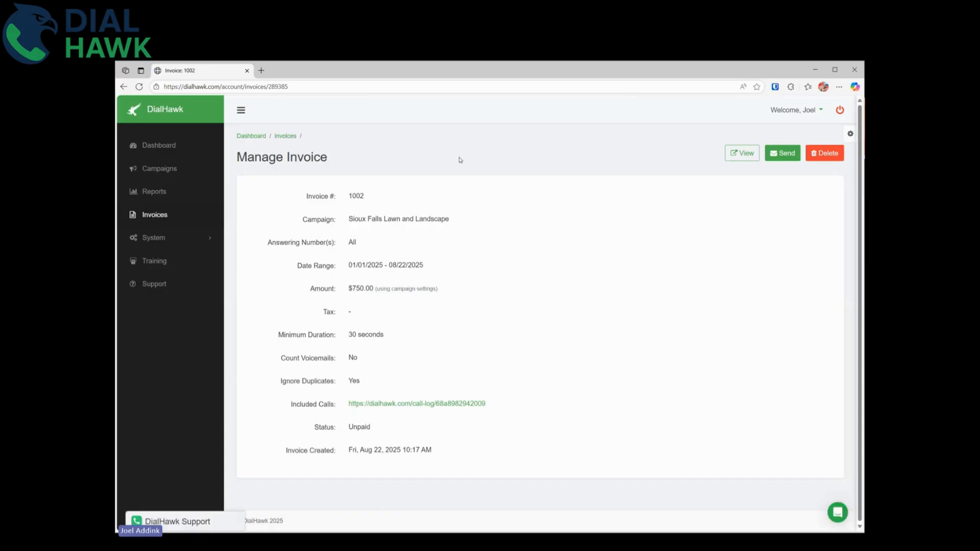
{"action": "left_click", "coordinate": [735, 155]}
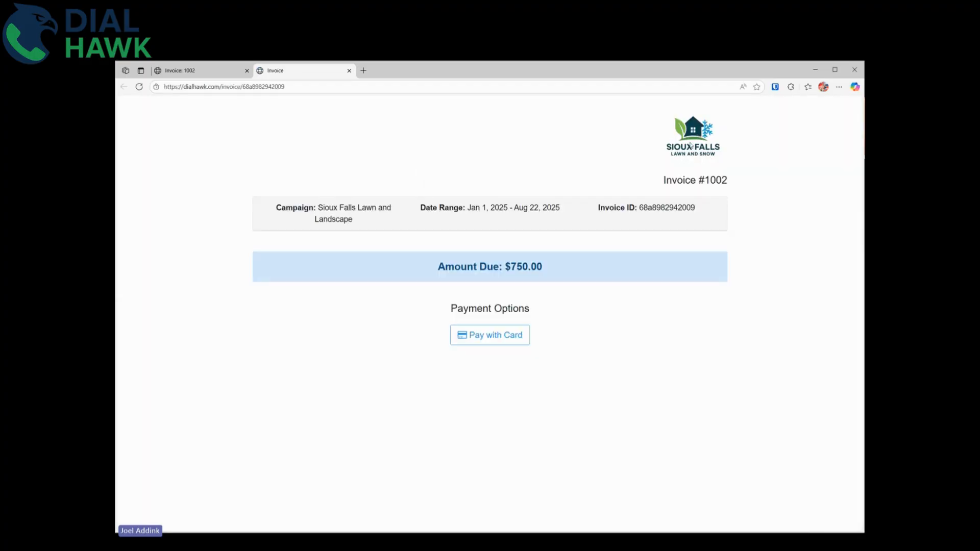
{"action": "left_click", "coordinate": [350, 71]}
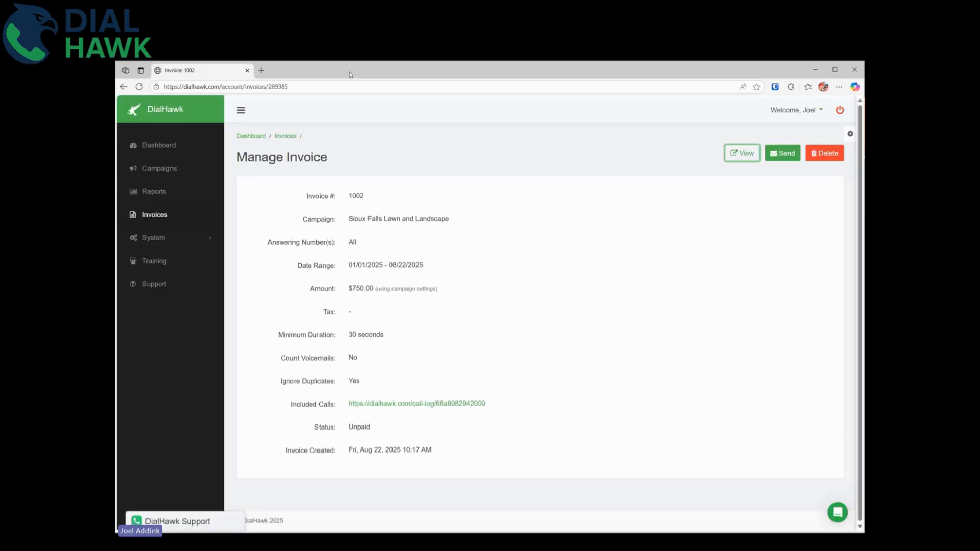
{"action": "left_click", "coordinate": [169, 242]}
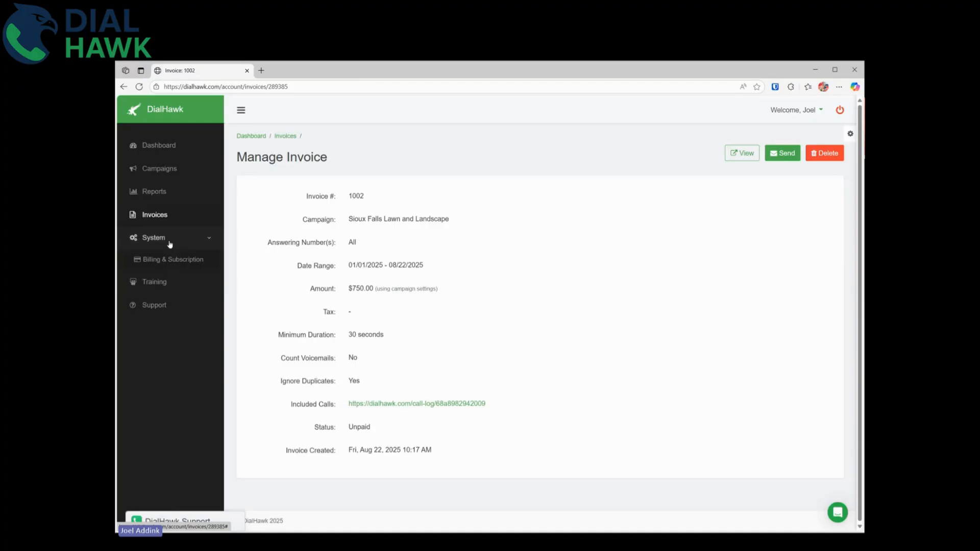
Delete the current Sioux Falls logo from Account Settings and save.
{"action": "left_click", "coordinate": [169, 278]}
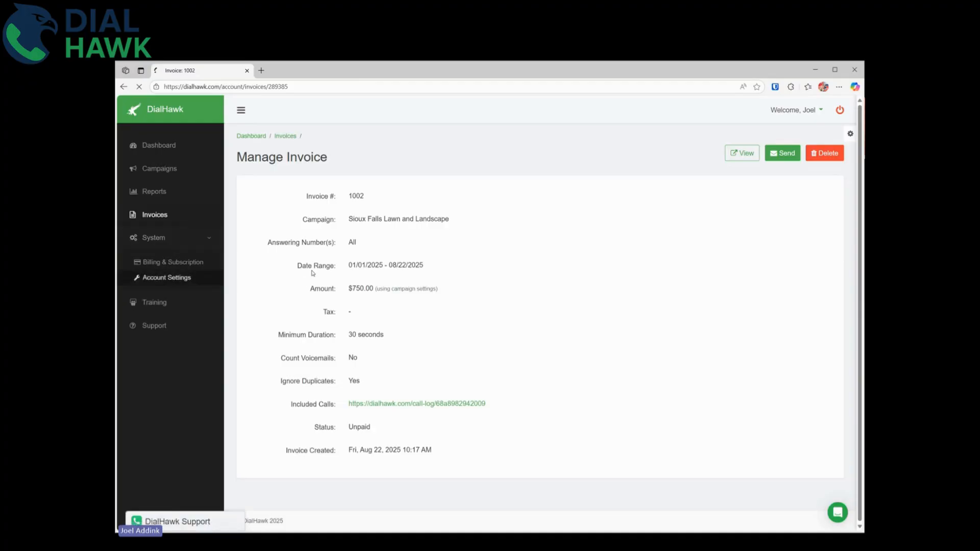
{"action": "scroll", "coordinate": [365, 337], "scroll_direction": "down", "scroll_amount": 2}
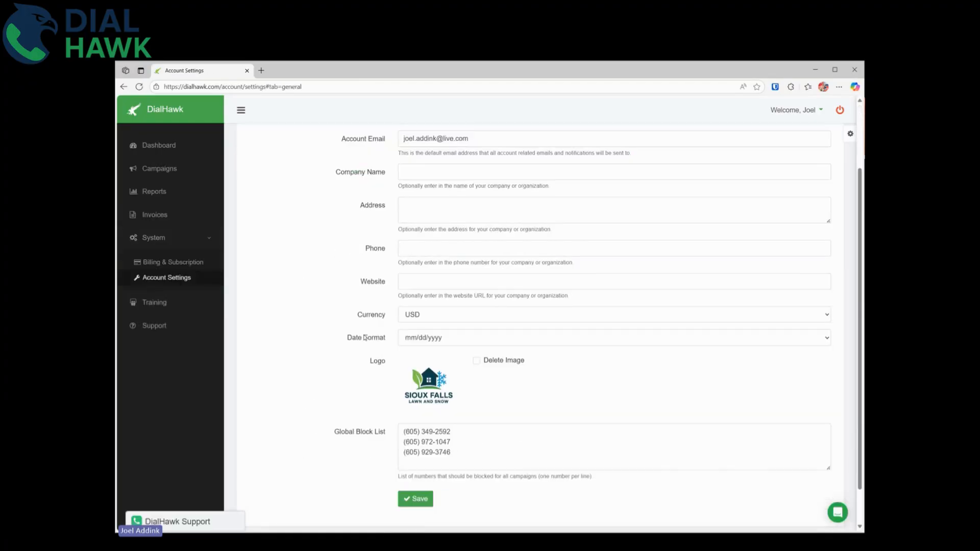
{"action": "left_click", "coordinate": [476, 361]}
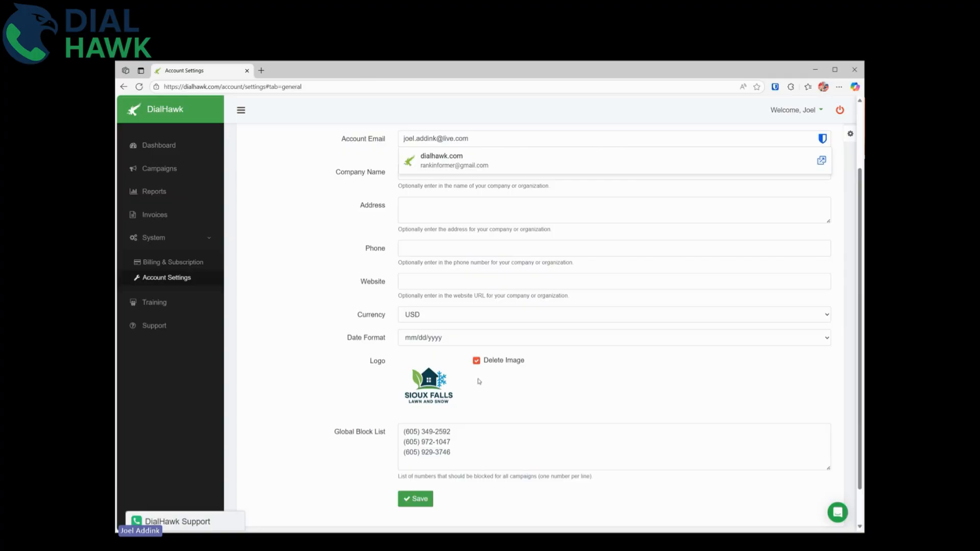
{"action": "left_click", "coordinate": [419, 500]}
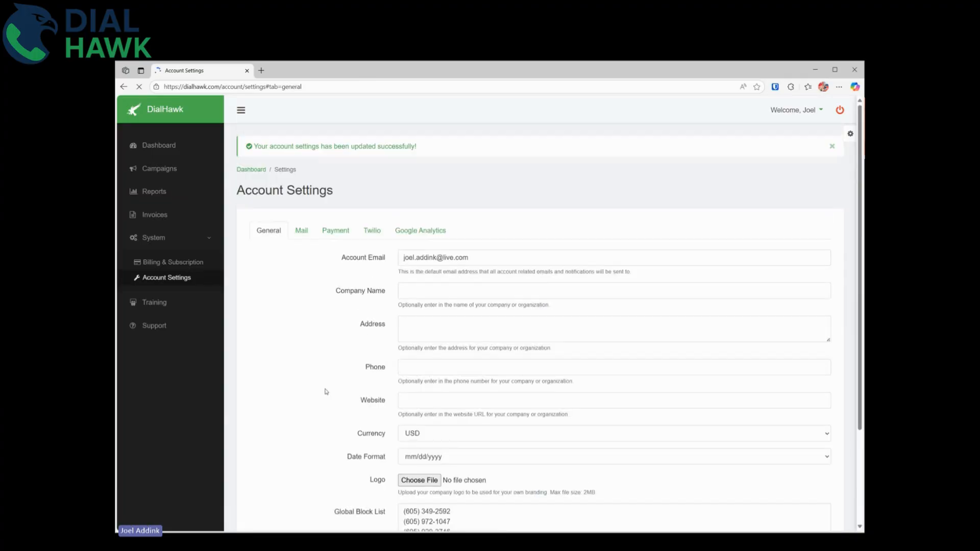
Upload the headshot photo as the new logo, save, and go back to Invoices.
{"action": "scroll", "coordinate": [326, 392], "scroll_direction": "down", "scroll_amount": 3}
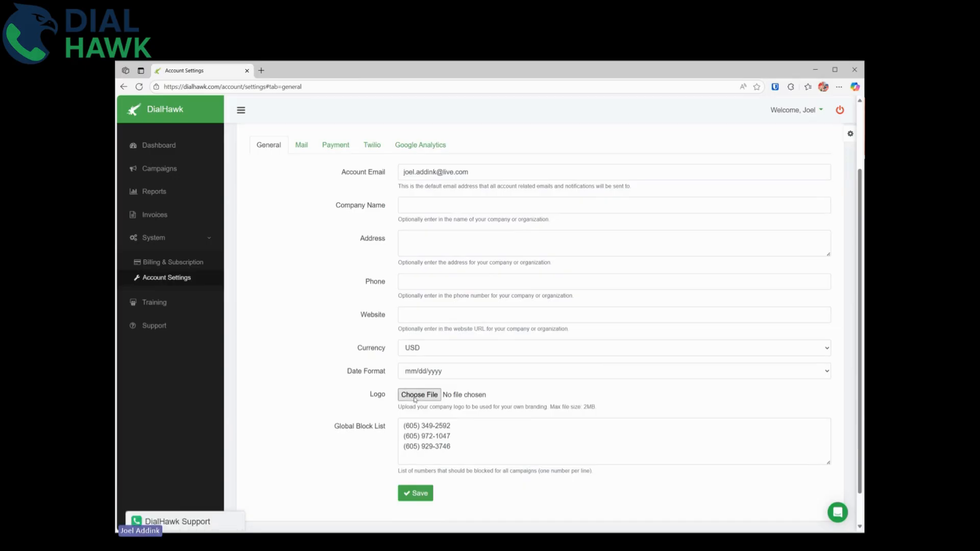
{"action": "left_click", "coordinate": [415, 395]}
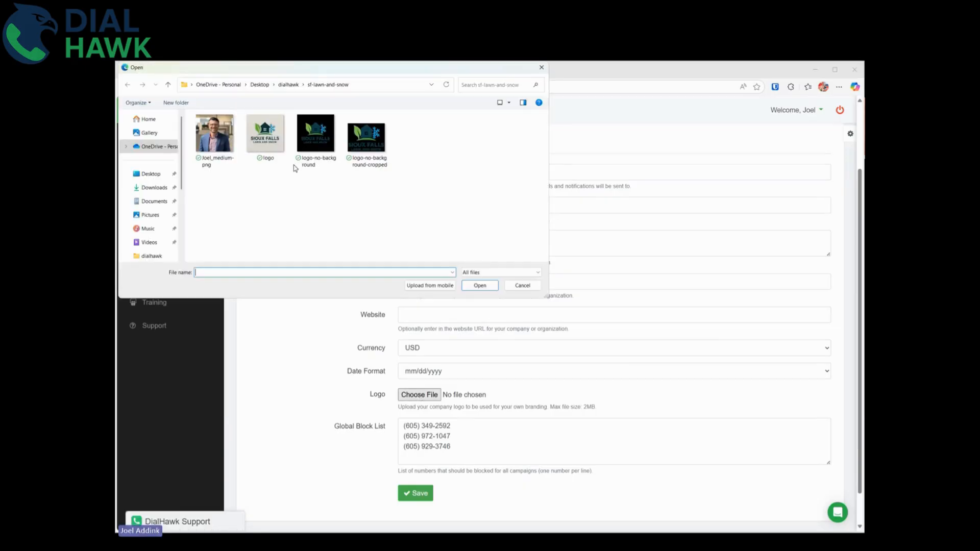
{"action": "double_click", "coordinate": [230, 138]}
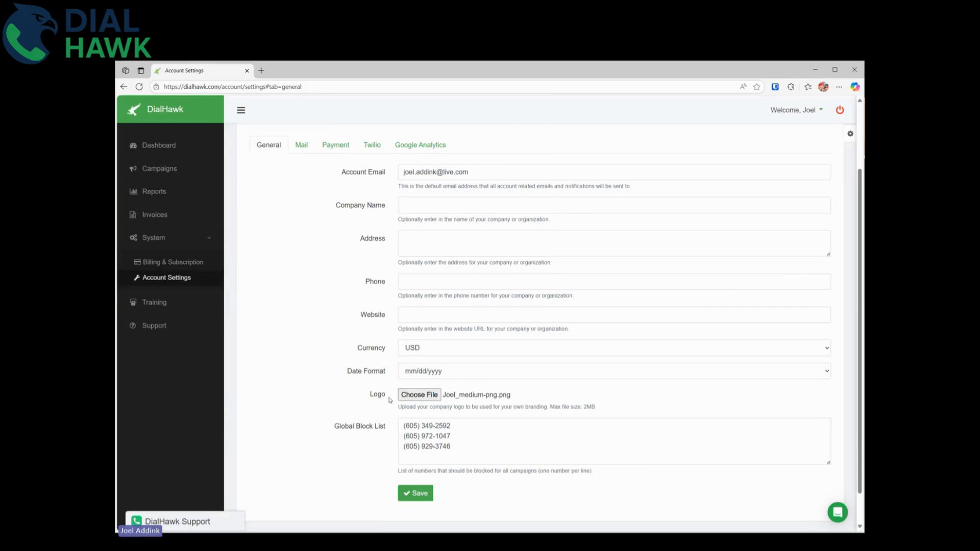
{"action": "left_click", "coordinate": [423, 493]}
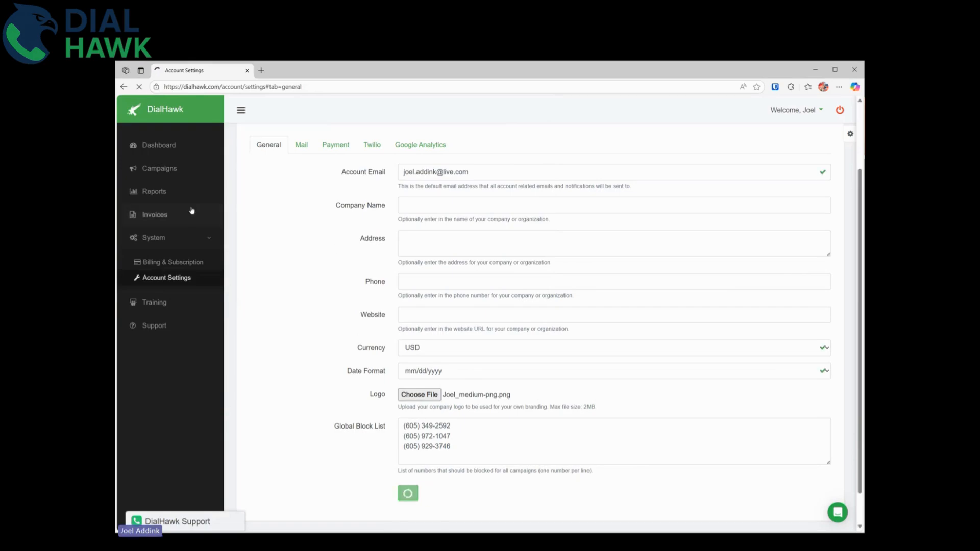
{"action": "left_click", "coordinate": [159, 217]}
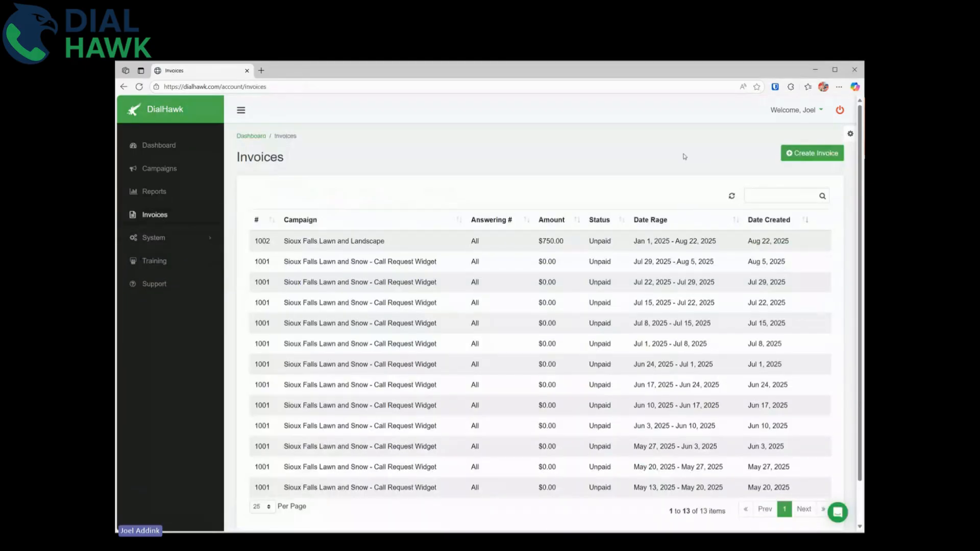
View public invoice #1002 to confirm the headshot logo, then close that page.
{"action": "left_click", "coordinate": [349, 244]}
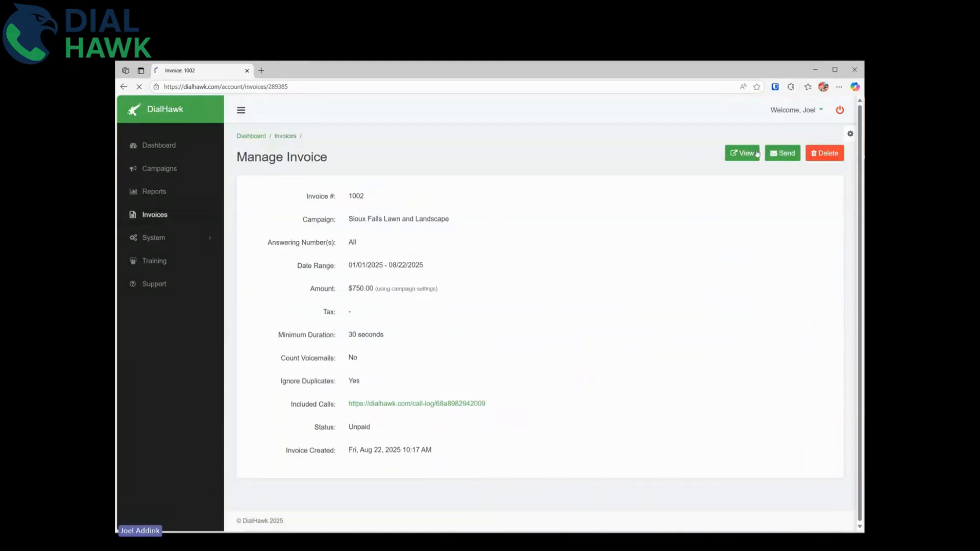
{"action": "left_click", "coordinate": [743, 154]}
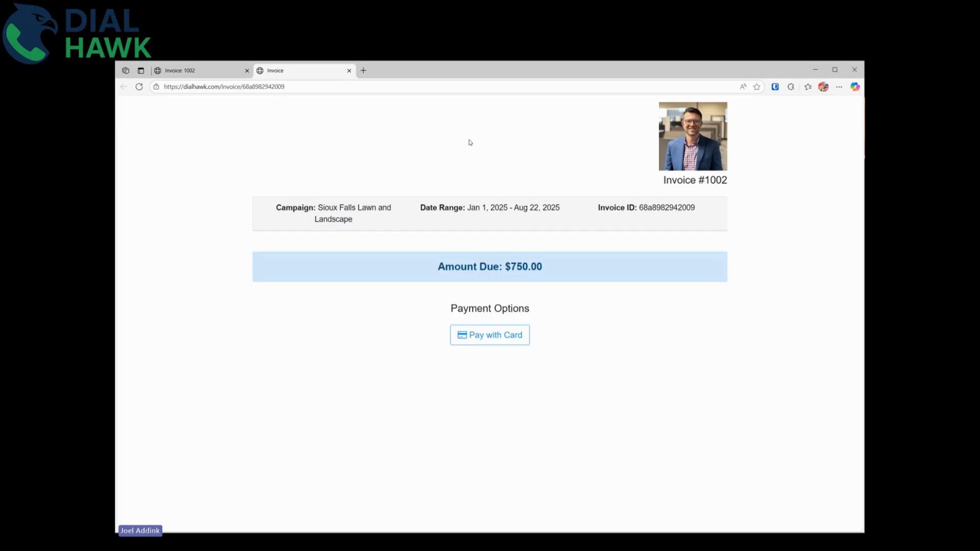
{"action": "left_click", "coordinate": [350, 72]}
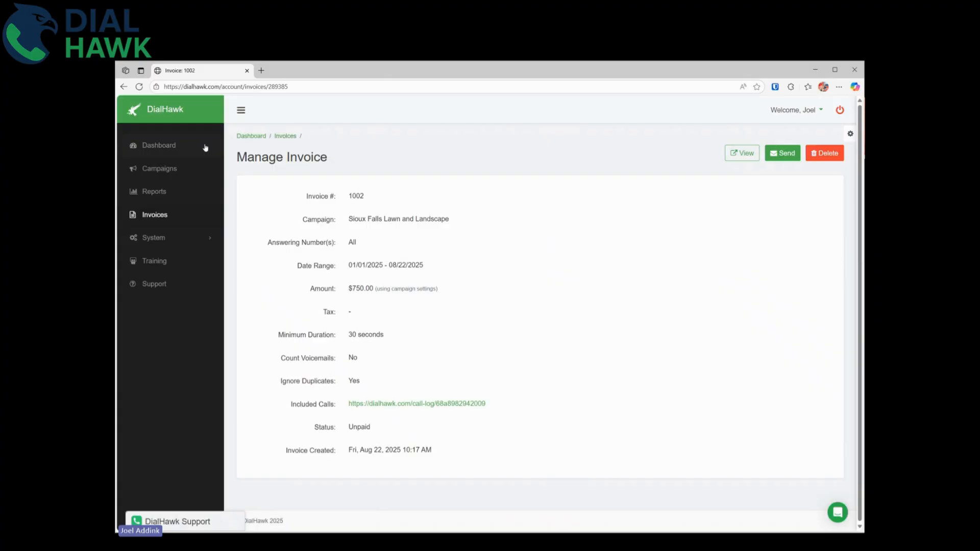
From Reports, preview the call log's shareable link page, then close it and the Share Call Log dialog.
{"action": "left_click", "coordinate": [155, 192]}
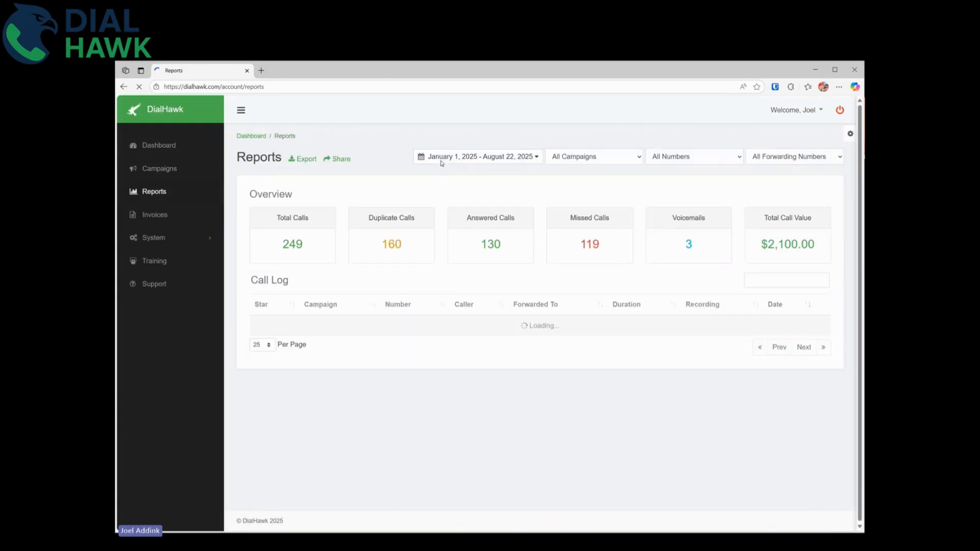
{"action": "left_click", "coordinate": [342, 159]}
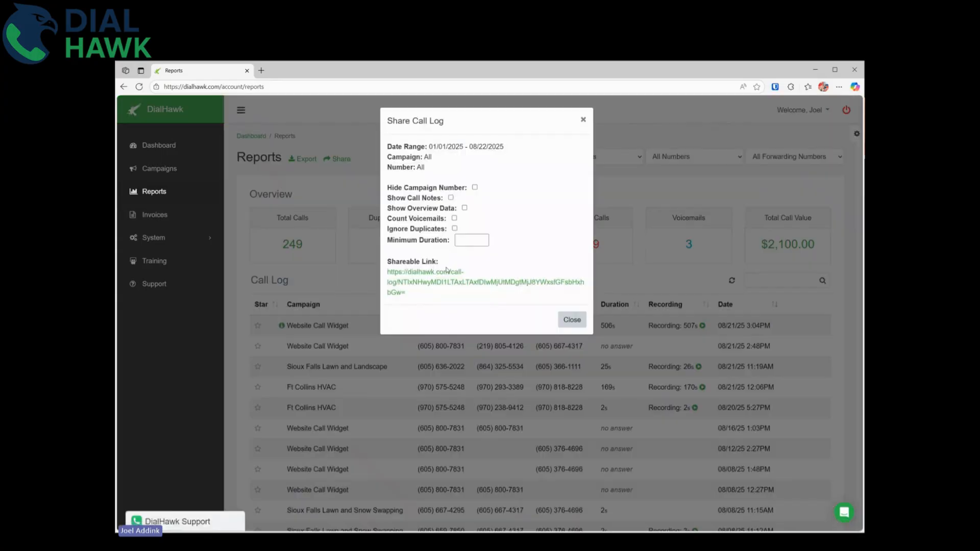
{"action": "left_click", "coordinate": [454, 281]}
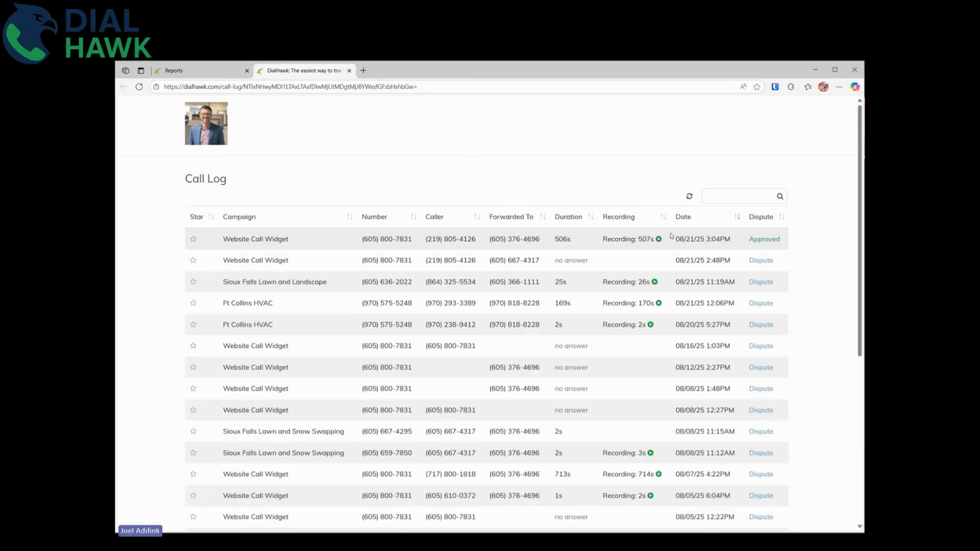
{"action": "left_click", "coordinate": [349, 72]}
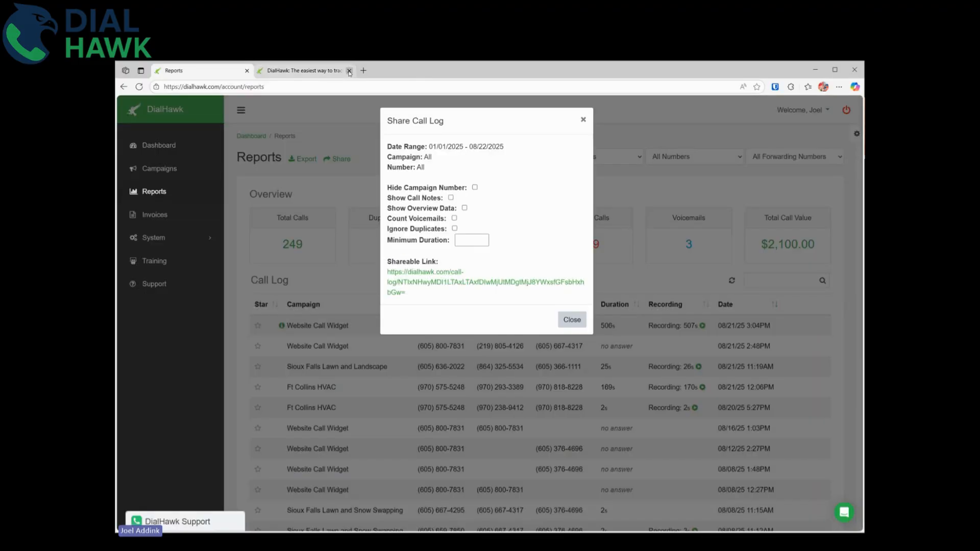
{"action": "left_click", "coordinate": [349, 72]}
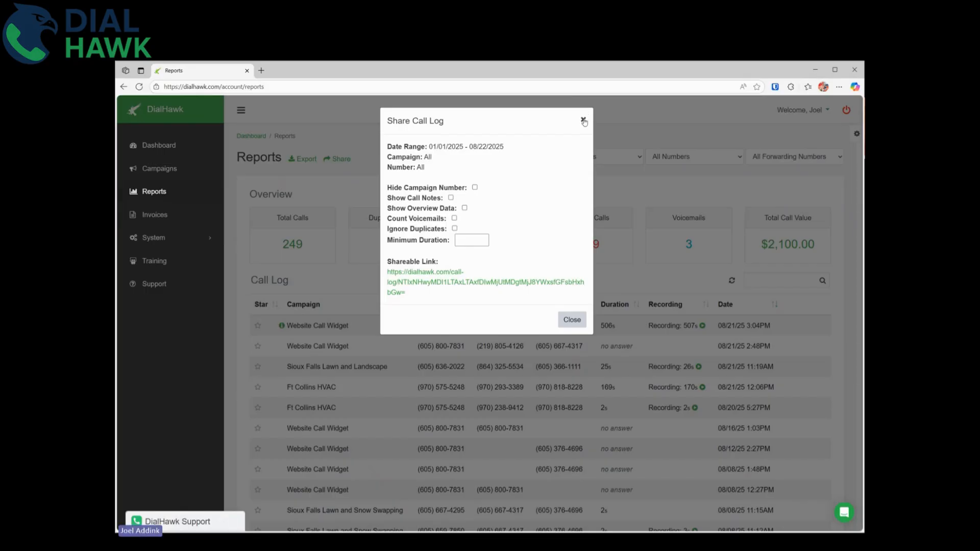
{"action": "left_click", "coordinate": [583, 121]}
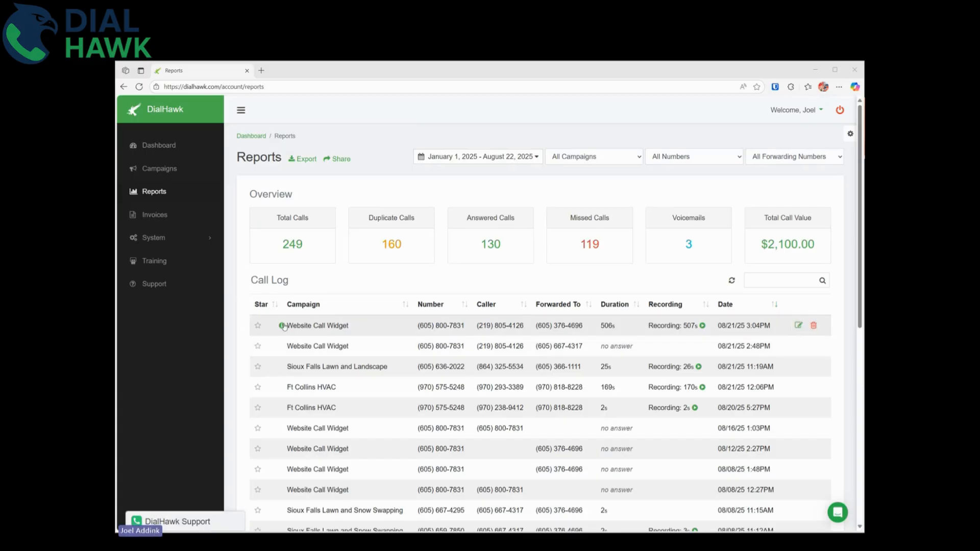
{"action": "mouse_move", "coordinate": [282, 326]}
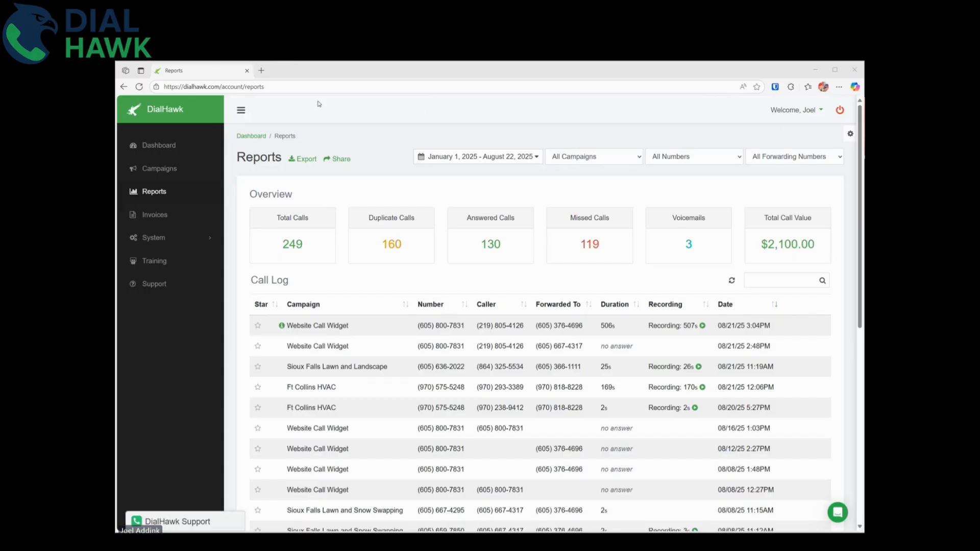
{"action": "left_click", "coordinate": [407, 113]}
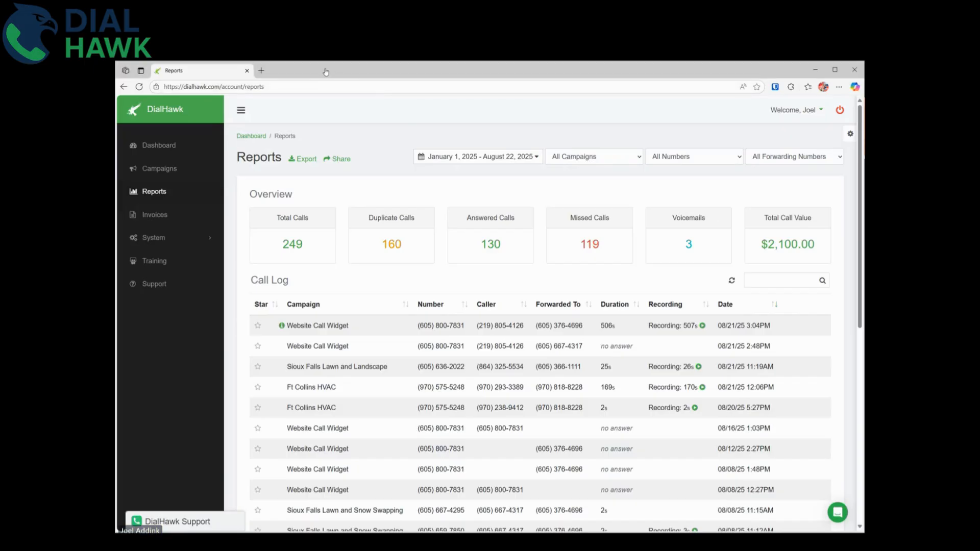